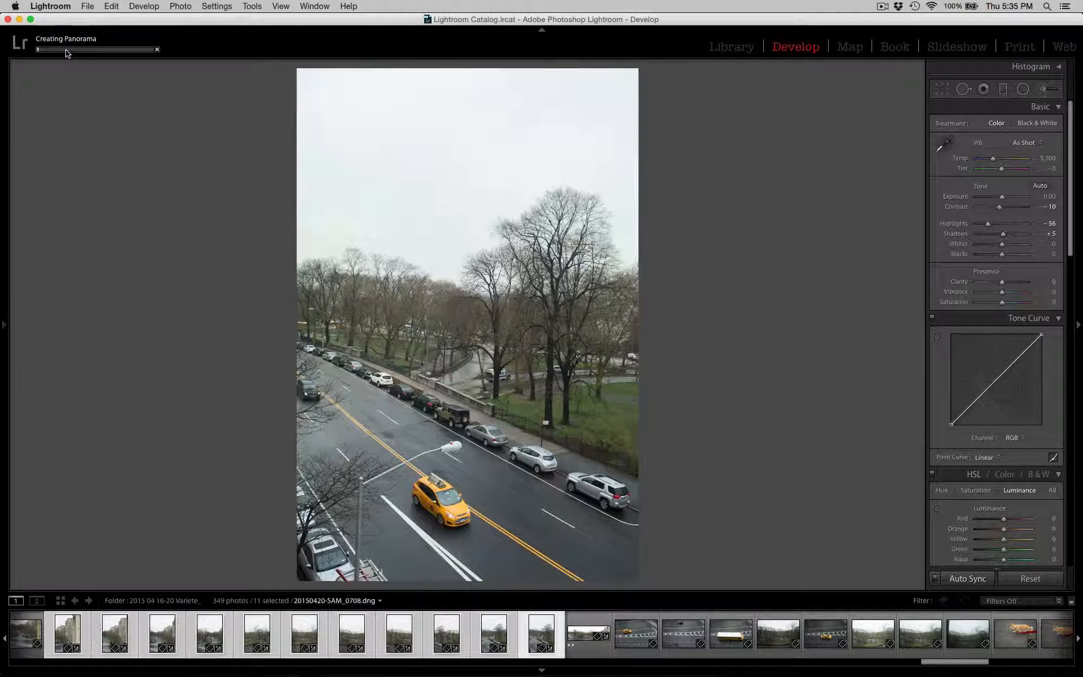
click(882, 6)
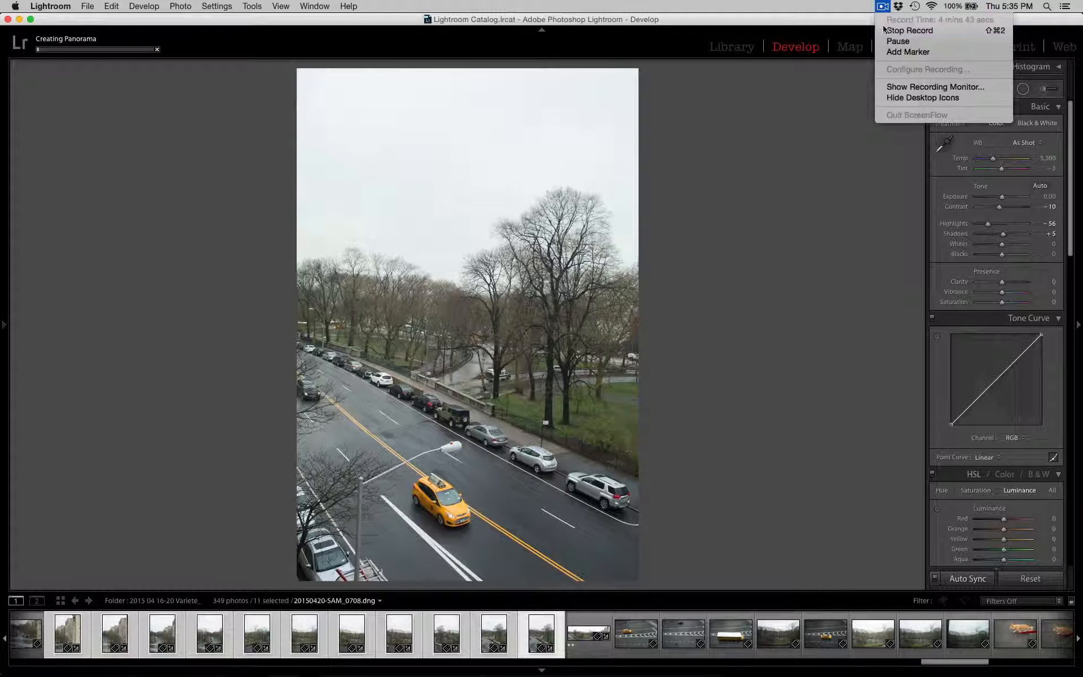
click(894, 41)
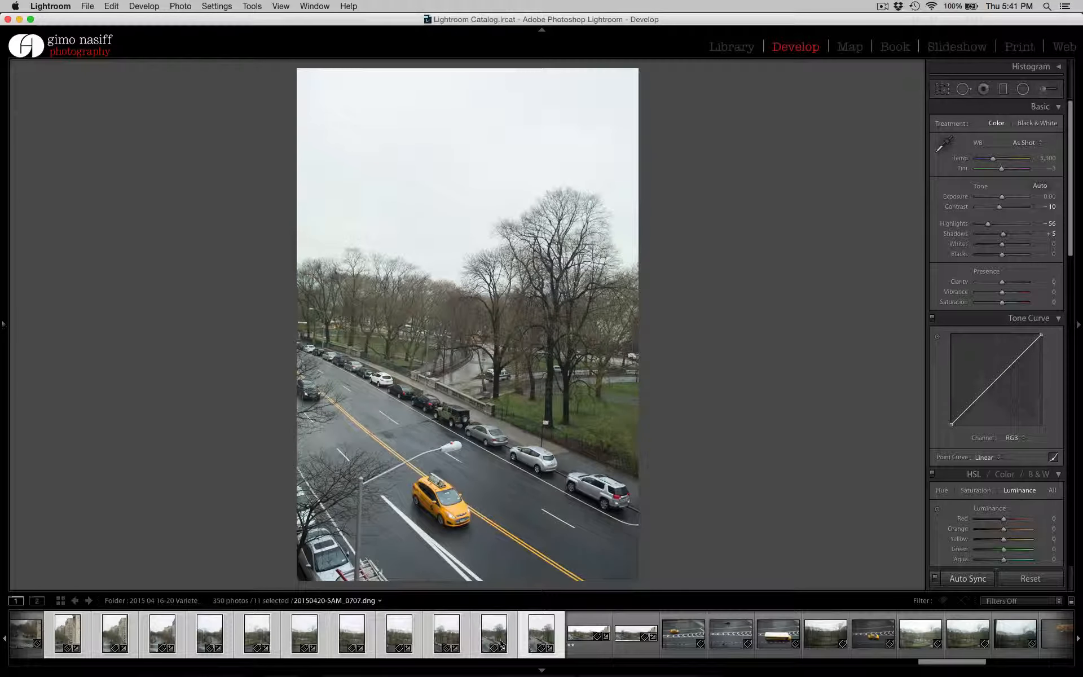
Select the merged panorama, unlock the crop aspect ratio and crop off the uneven white strips along its upper and lower edges.
click(625, 639)
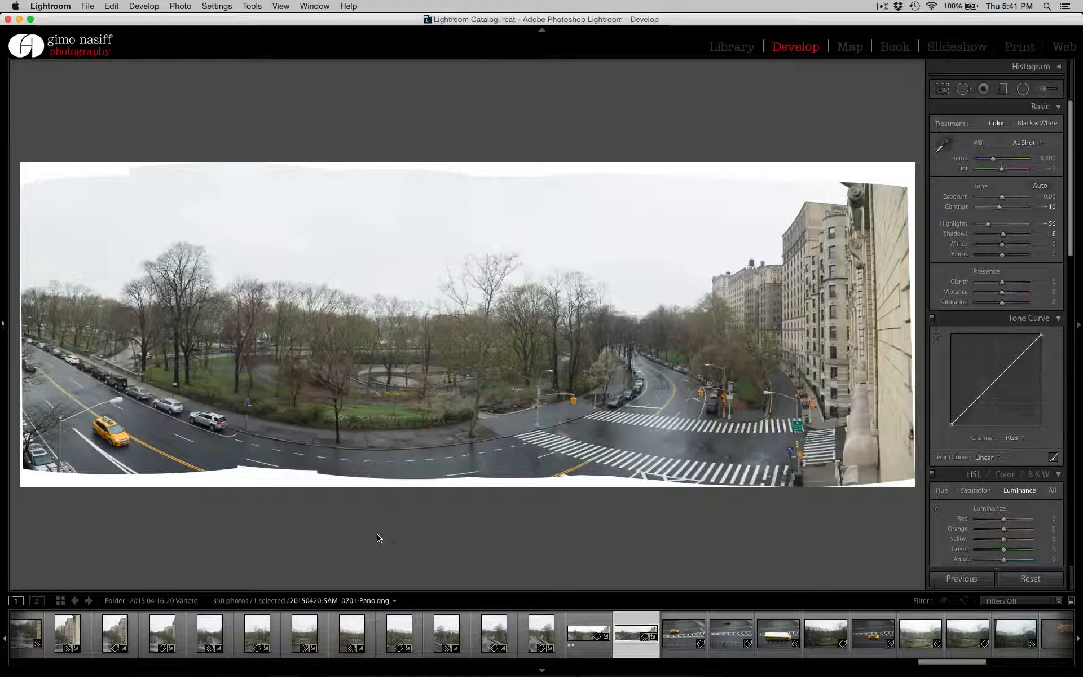
key(r)
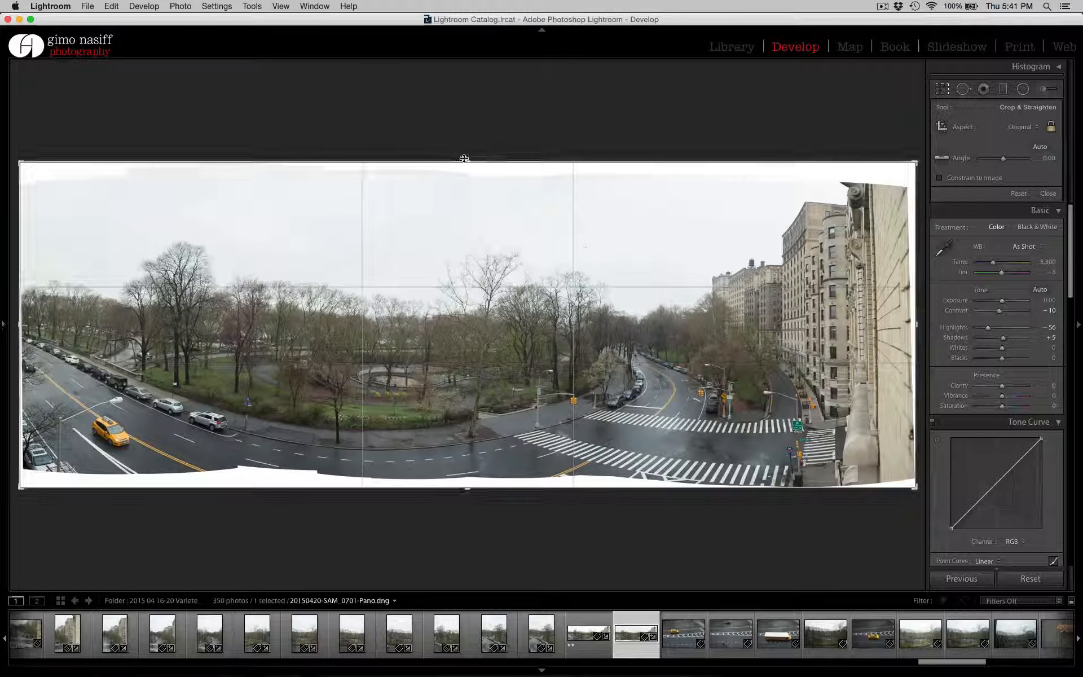
drag(463, 159, 463, 165)
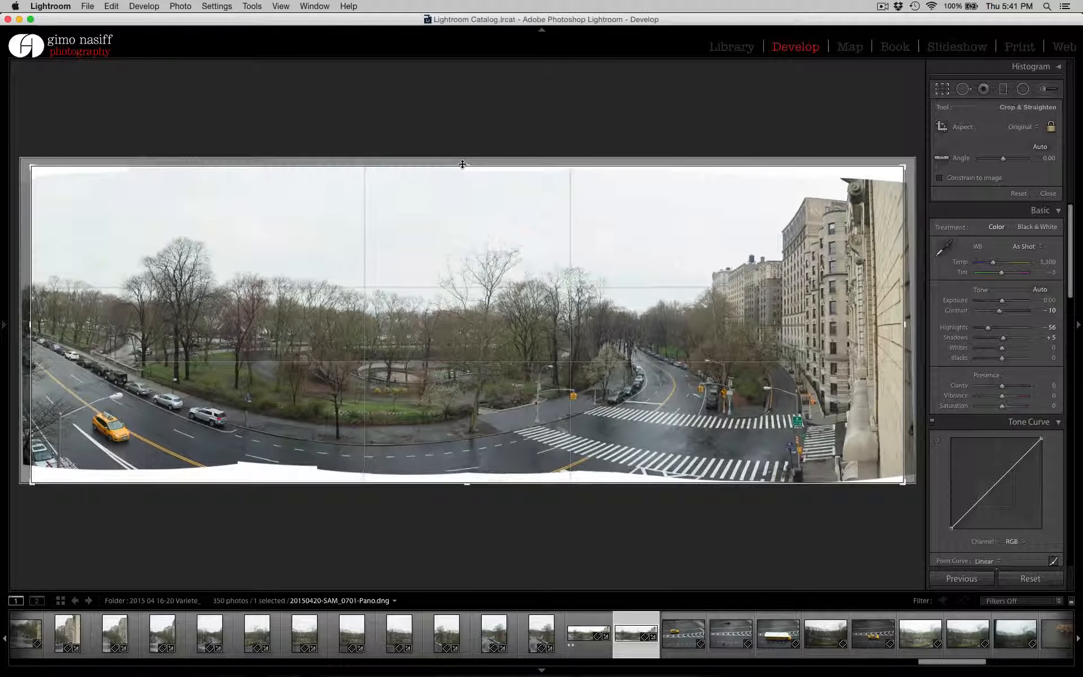
click(1056, 129)
drag(464, 162, 464, 175)
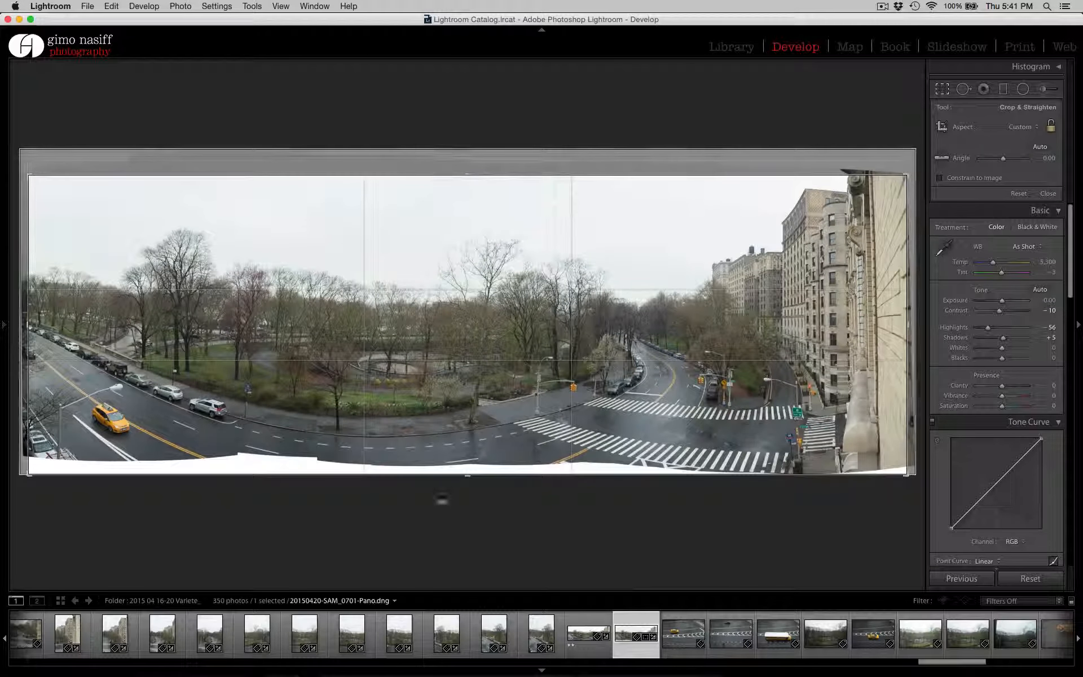
drag(468, 475, 466, 469)
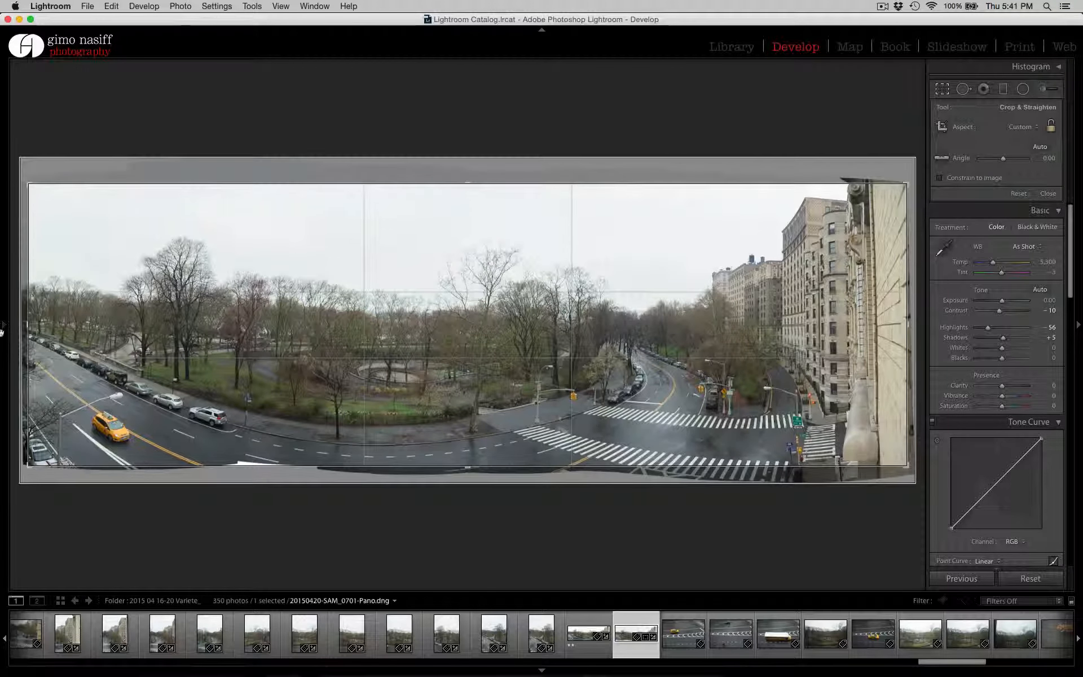
Apply a develop preset with Auto white balance and exposure +0.60, and finish the crop after fine-tuning its left and bottom edges.
mouse_move(2, 330)
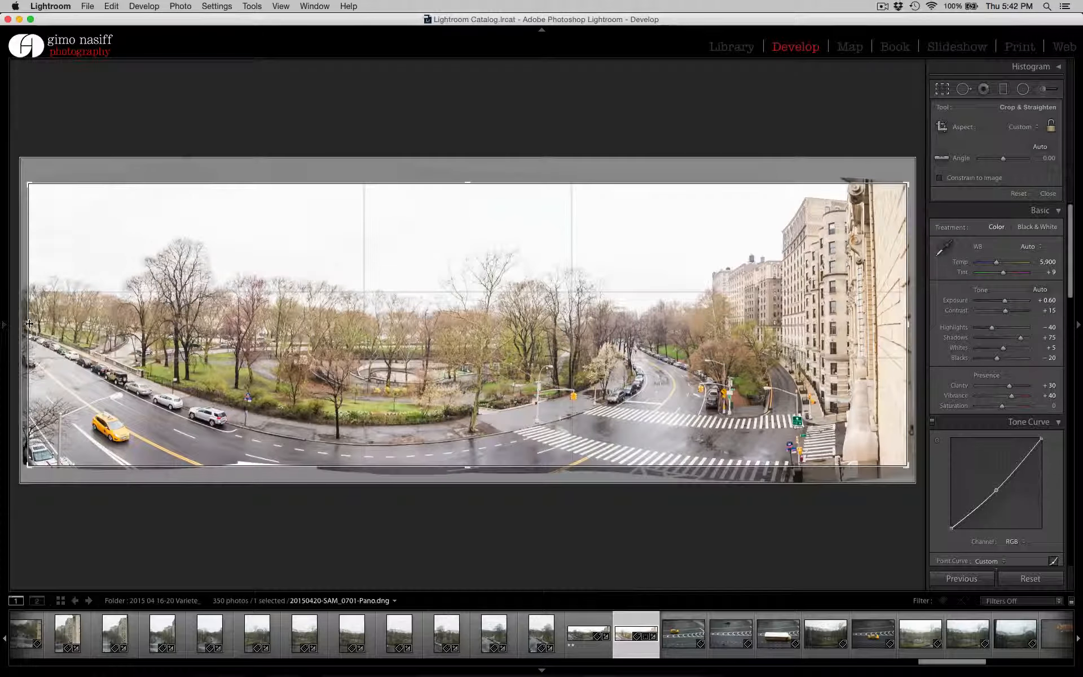
drag(29, 323, 26, 323)
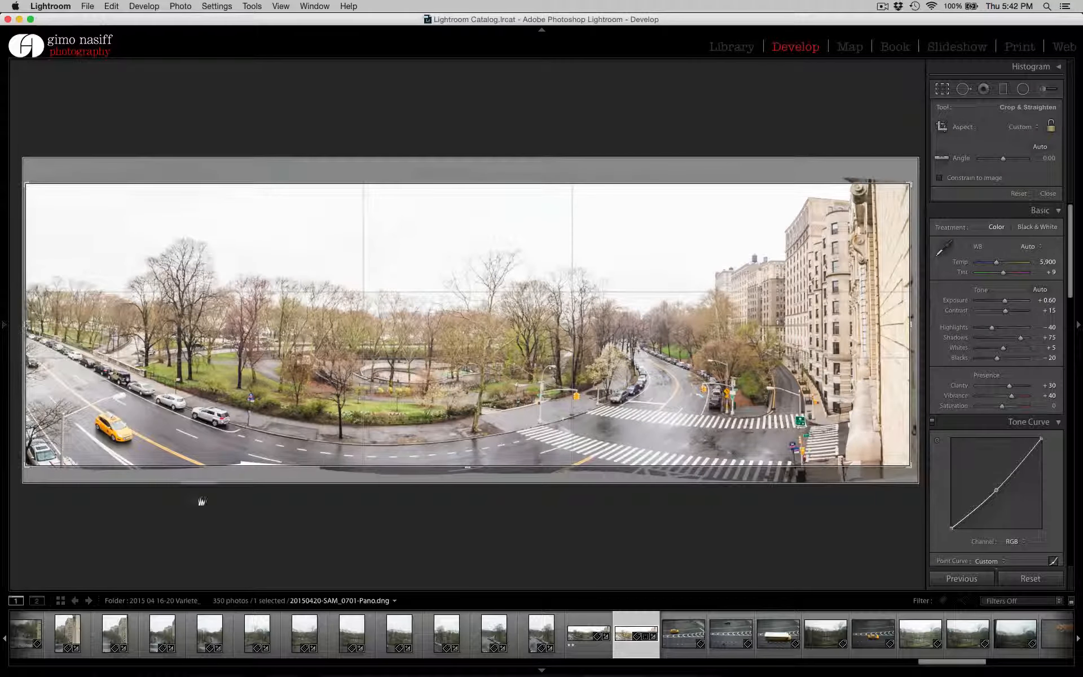
drag(469, 468, 469, 466)
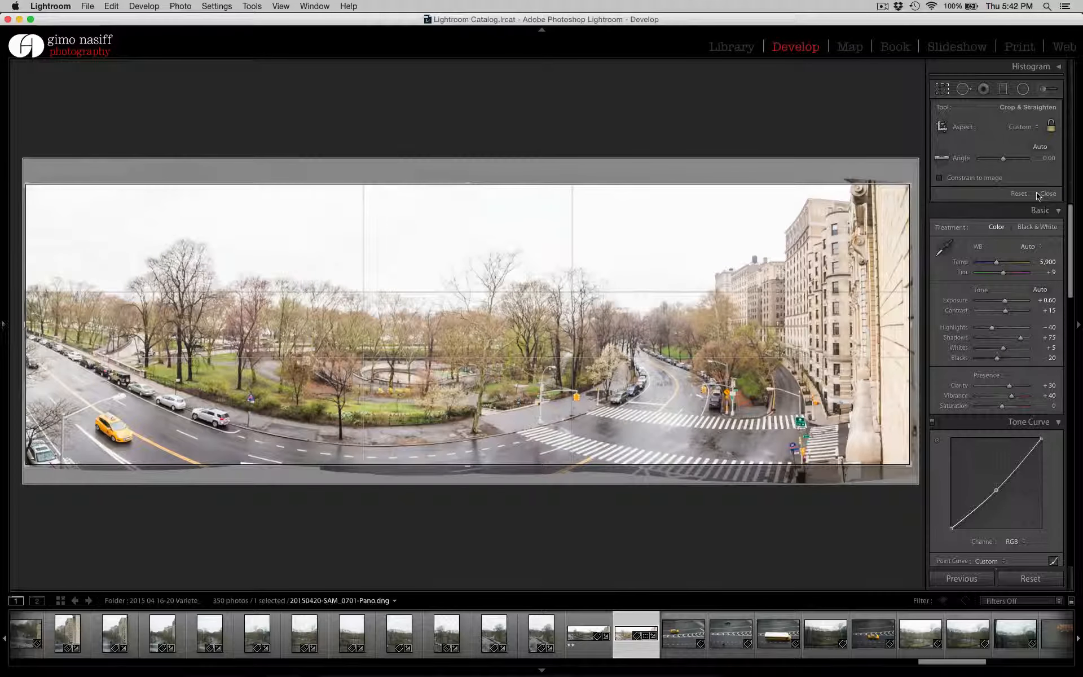
click(1039, 194)
Try to heal the white gap on the road at the panorama's lower edge using spot healing at size 38 and feather 20.
key(q)
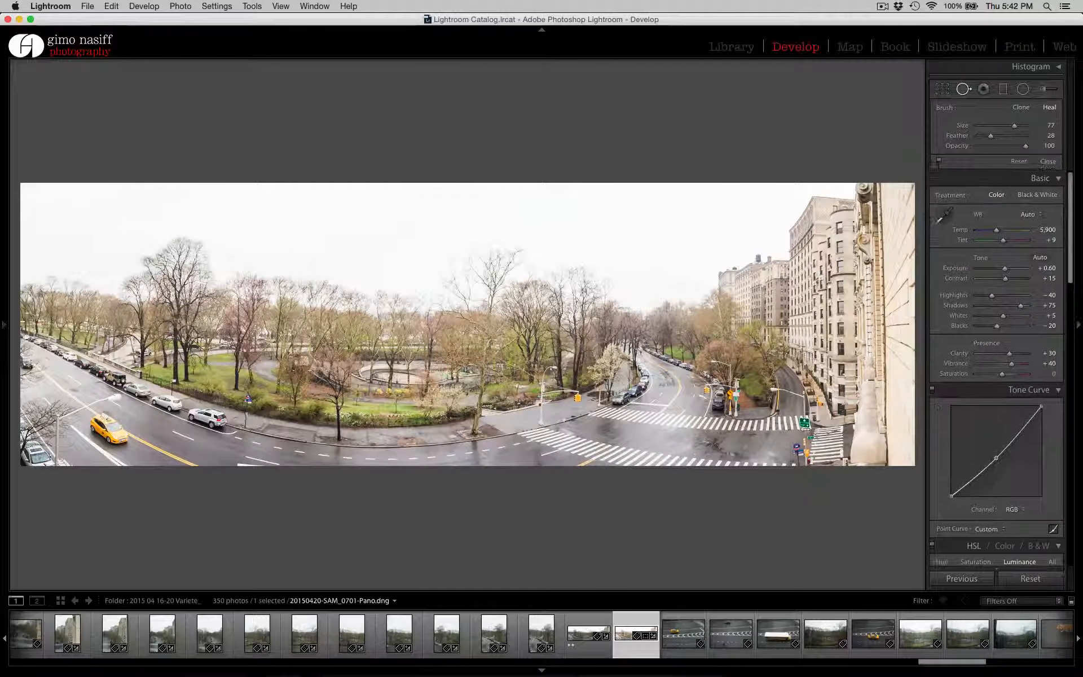
scroll(239, 480, down, 1)
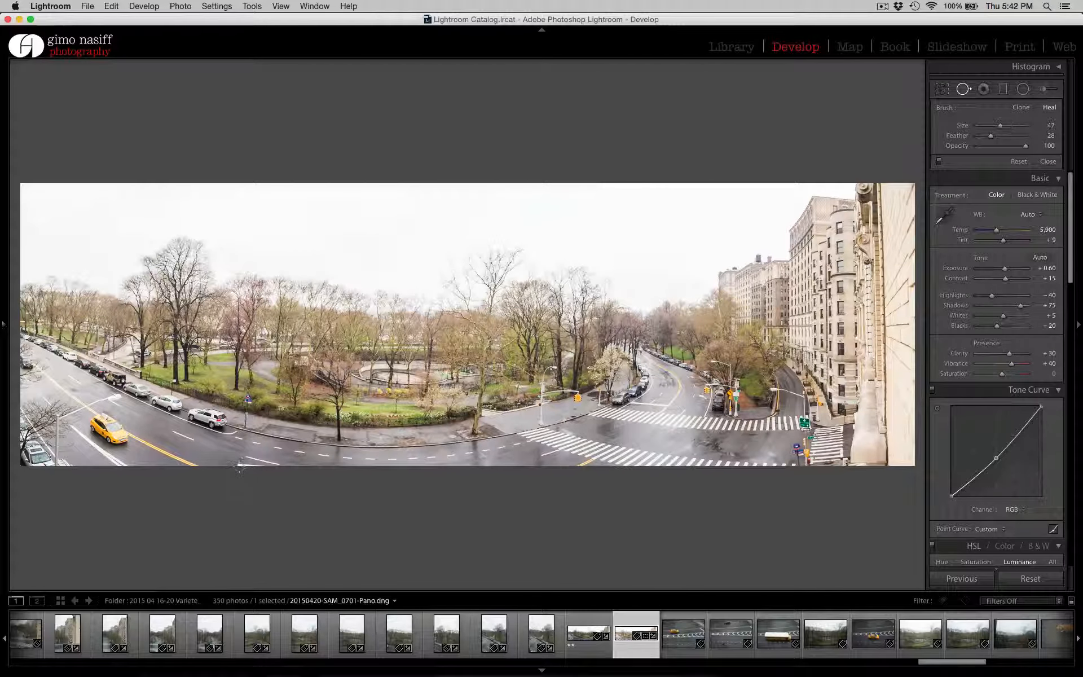
scroll(239, 466, down, 3)
click(238, 464)
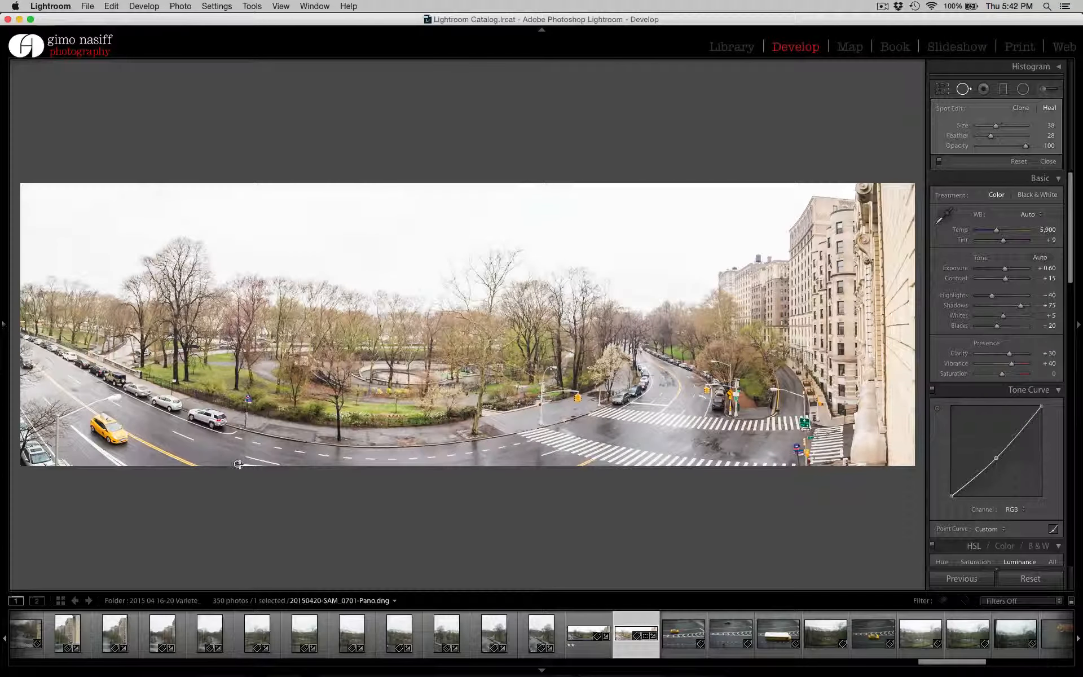
drag(238, 464, 263, 467)
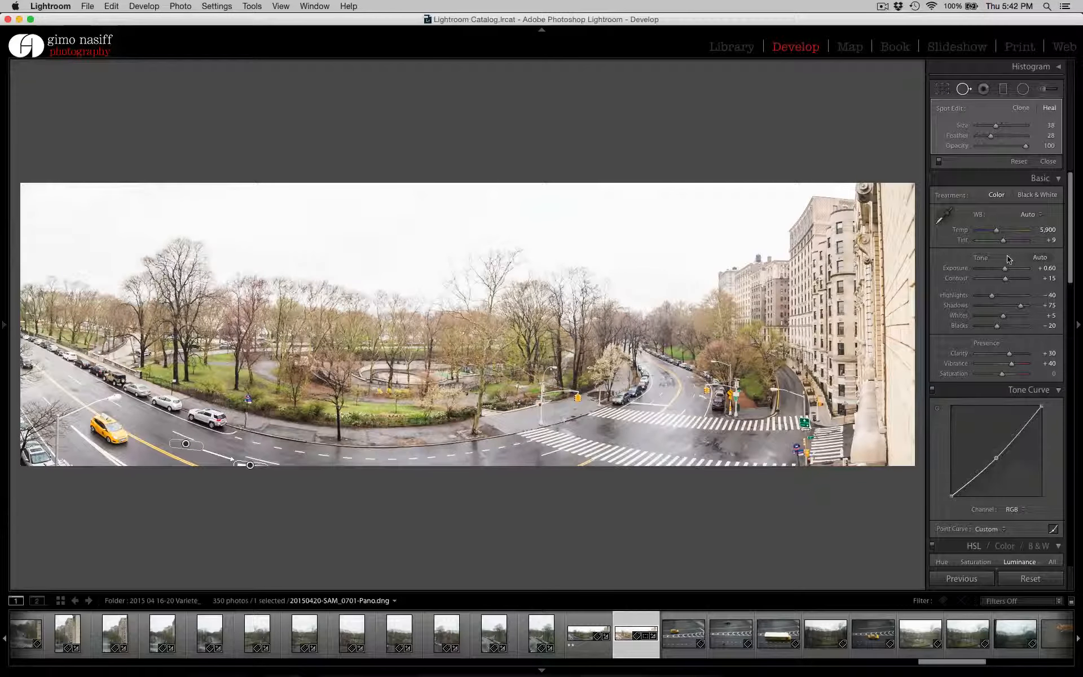
click(1008, 136)
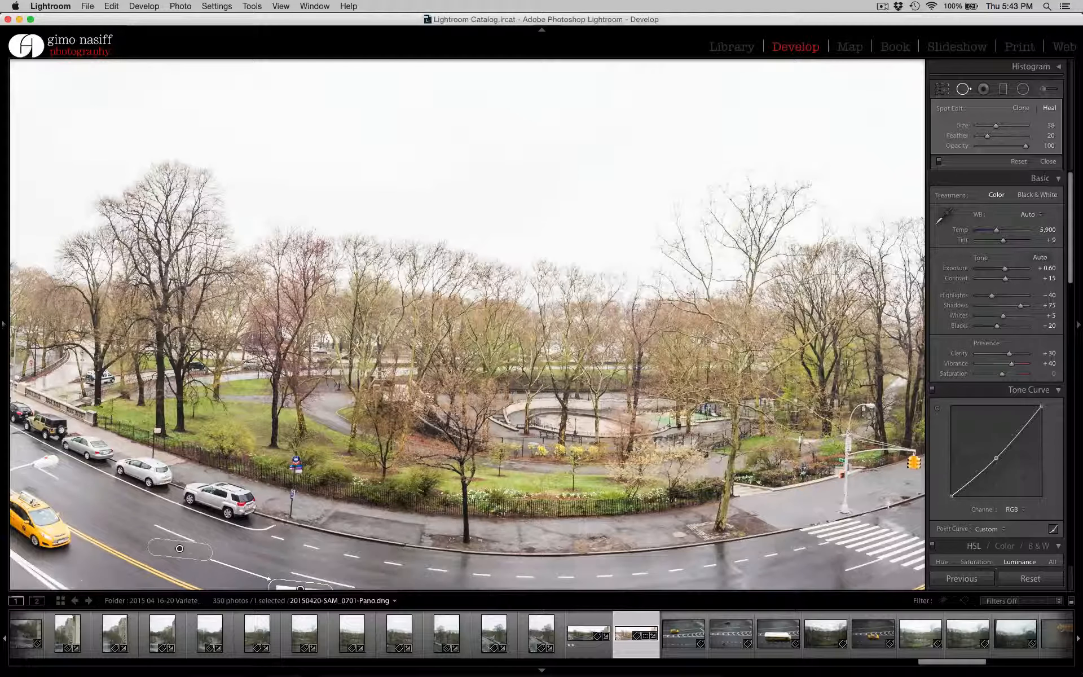
click(245, 566)
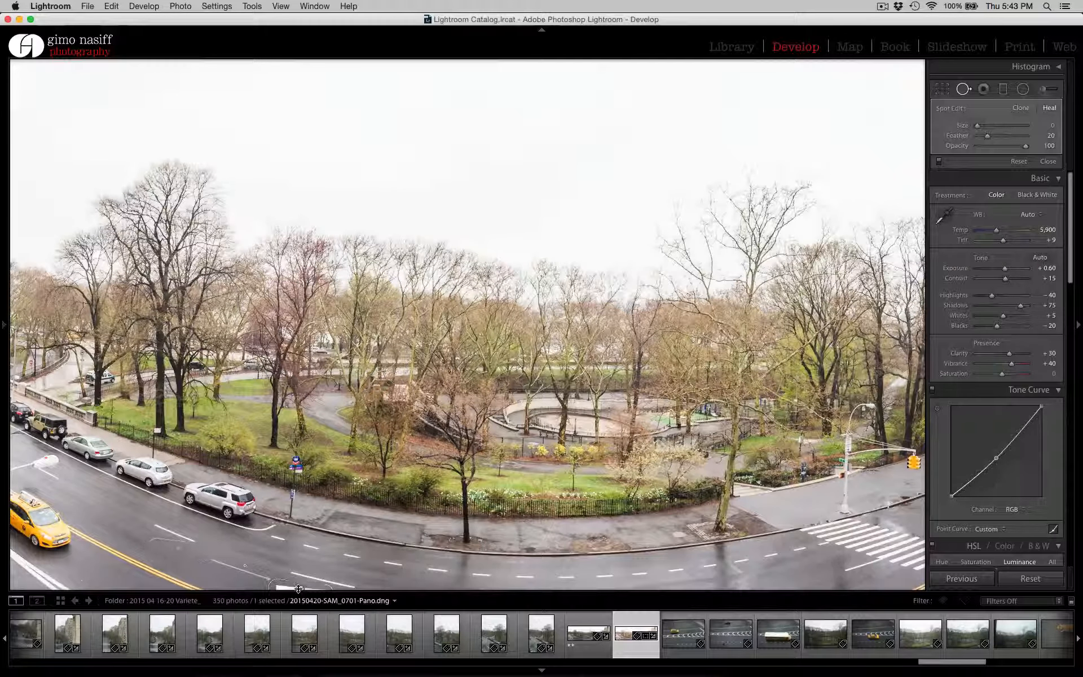
key(Delete)
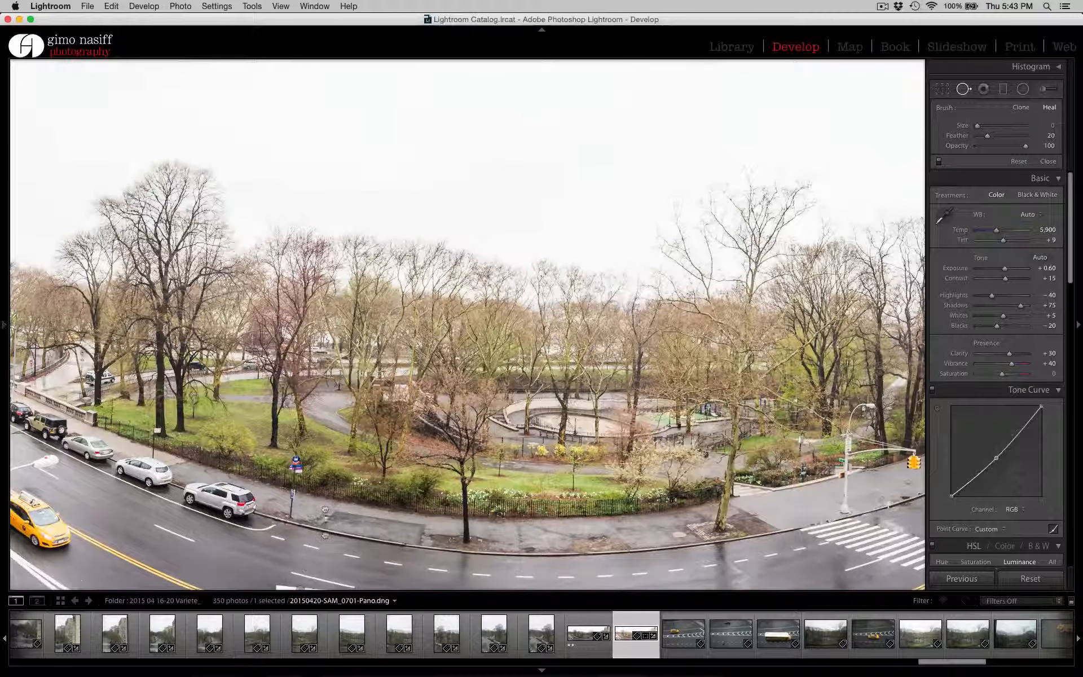
drag(292, 529, 301, 528)
key(q)
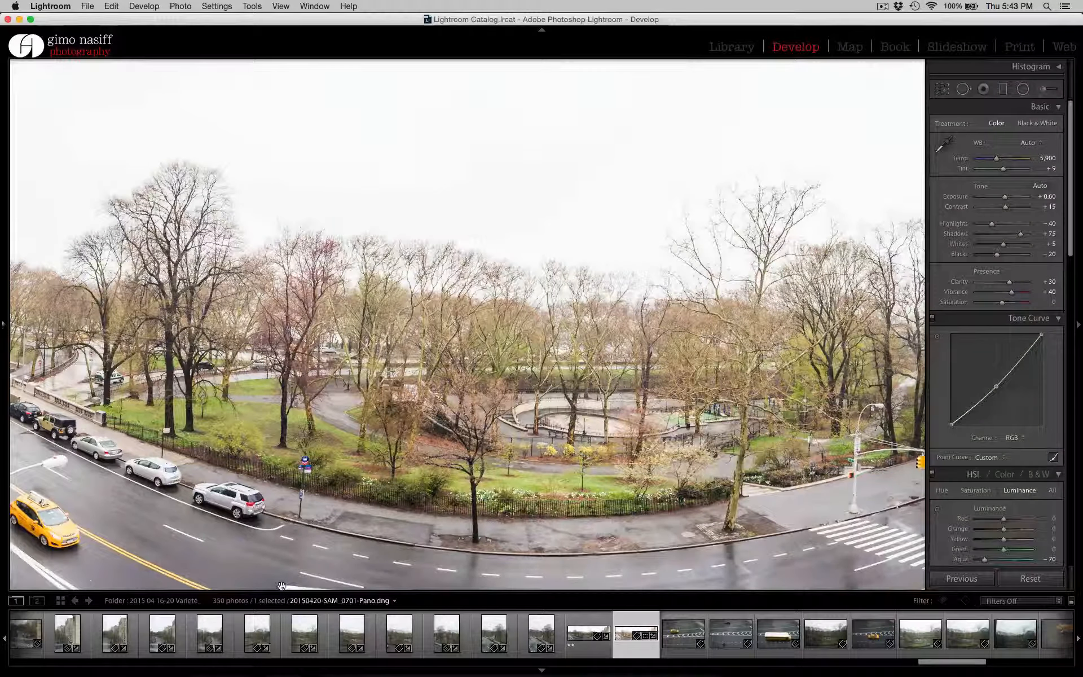
key(q)
click(309, 589)
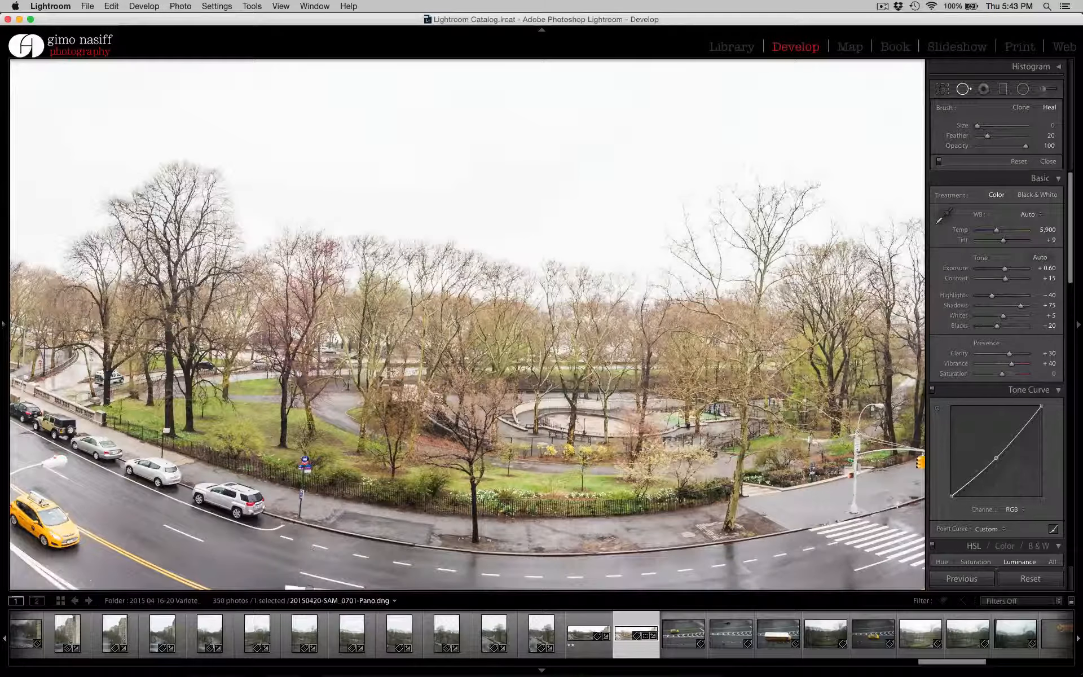
Crop the panorama's lower edge slightly higher to cut away the remaining white gap on the road.
key(r)
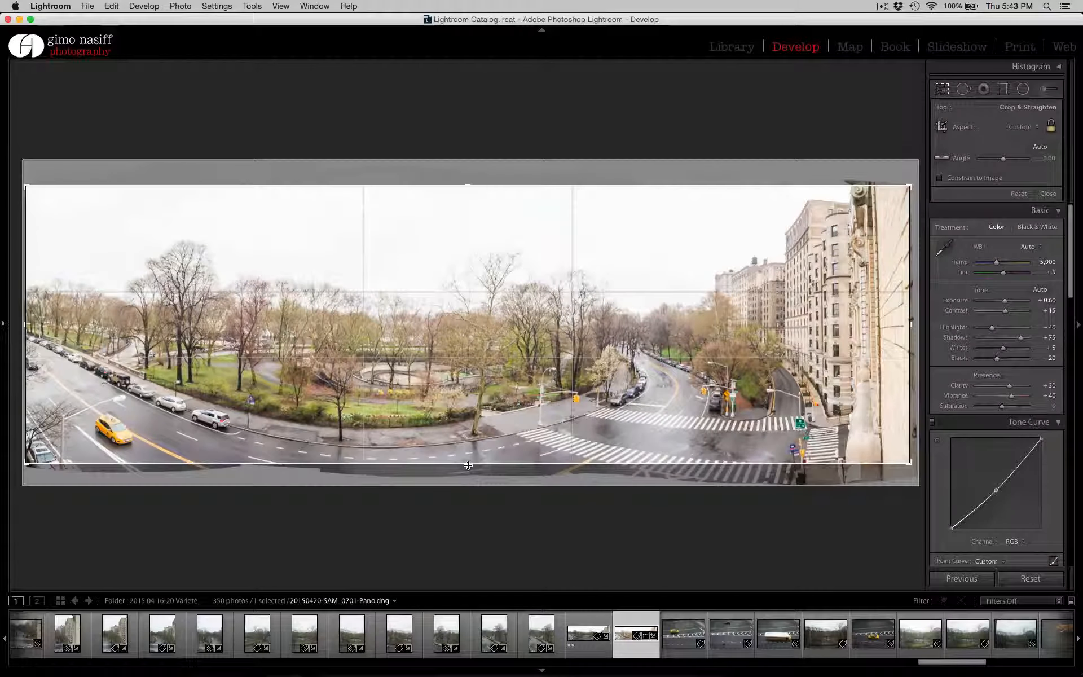
key(r)
click(336, 452)
click(338, 452)
key(z)
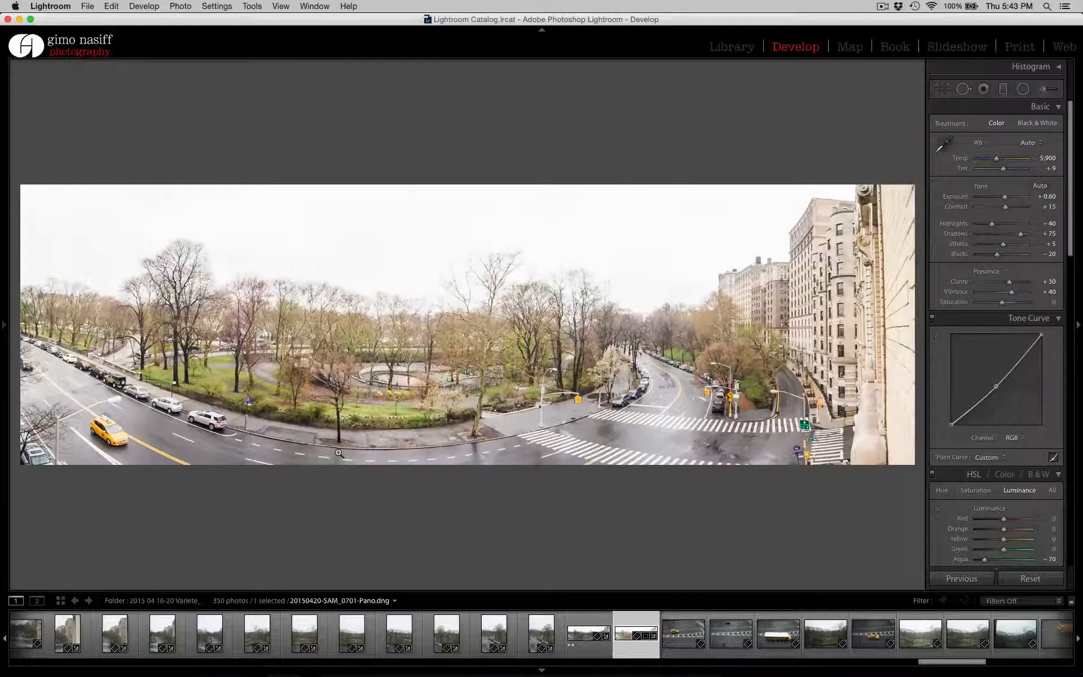
Show the photo info overlay to check the panorama's file name and pixel dimensions.
key(i)
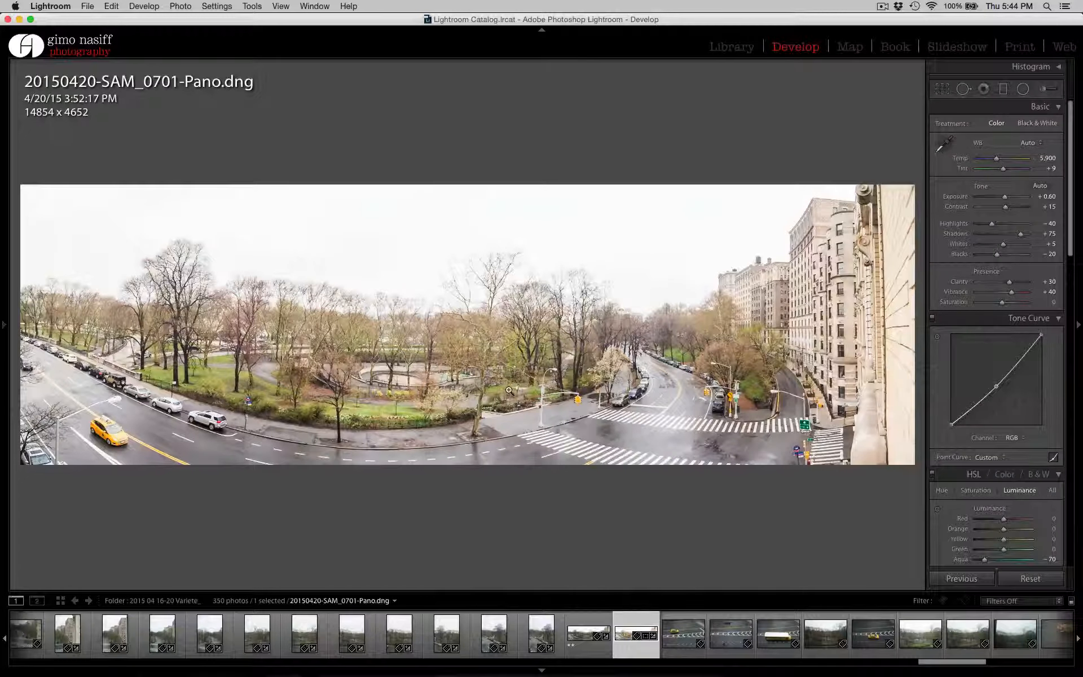
key(XF86MonBrightnessUp)
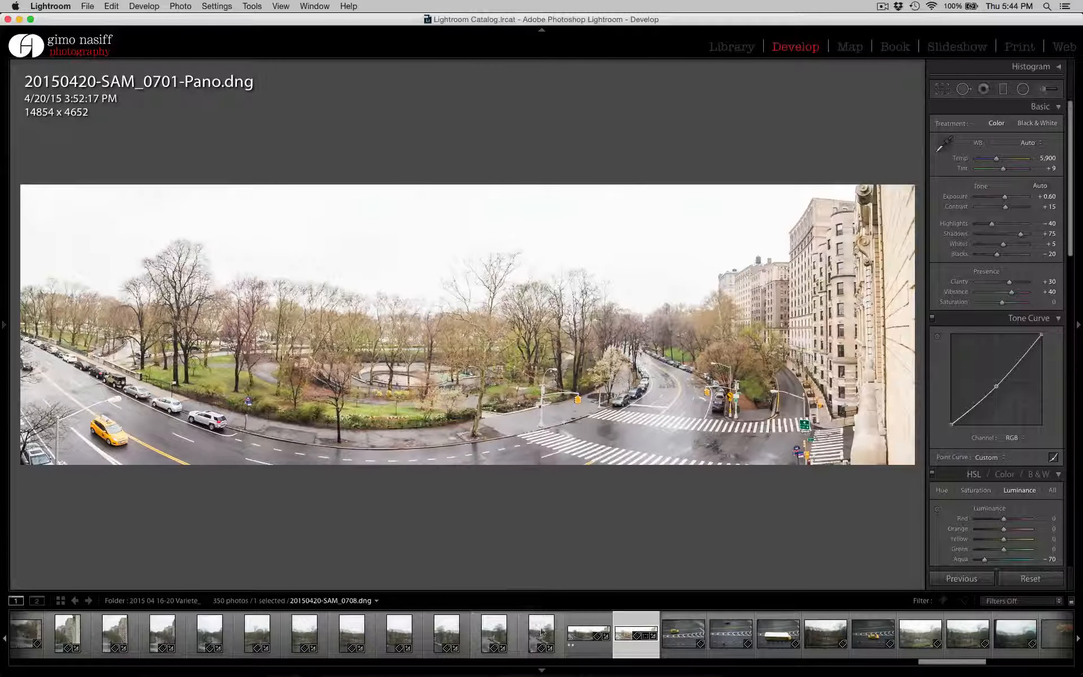
mouse_move(541, 632)
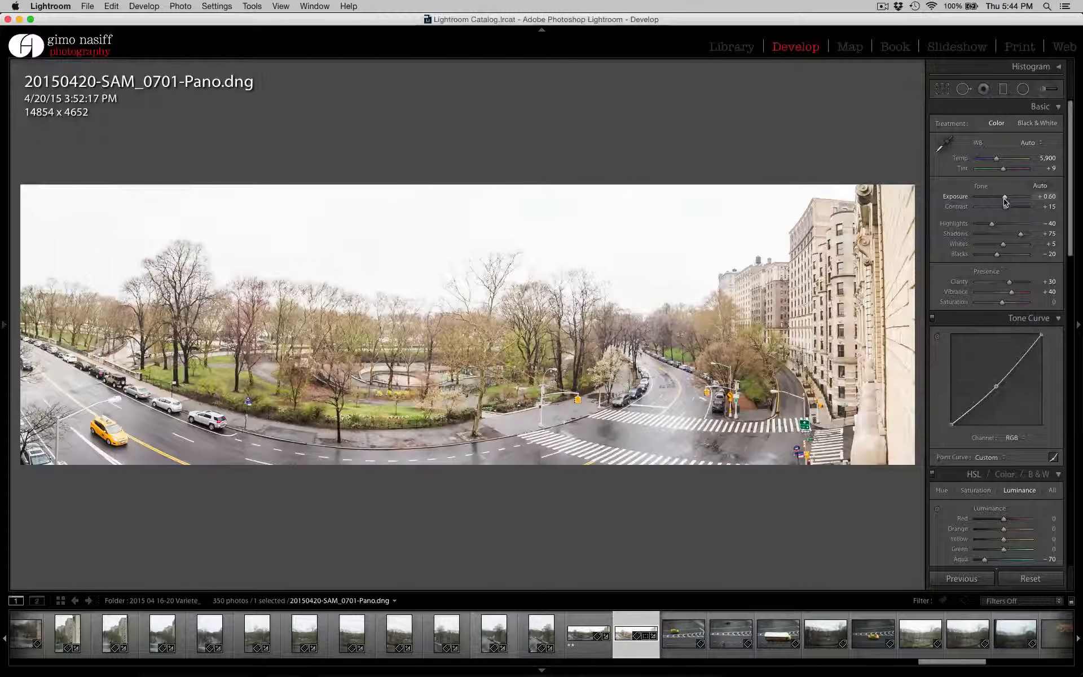
Apply Auto tone, and refine it with exposure +0.20, contrast −13, highlights −72, shadows +65 and clarity +36.
click(1039, 186)
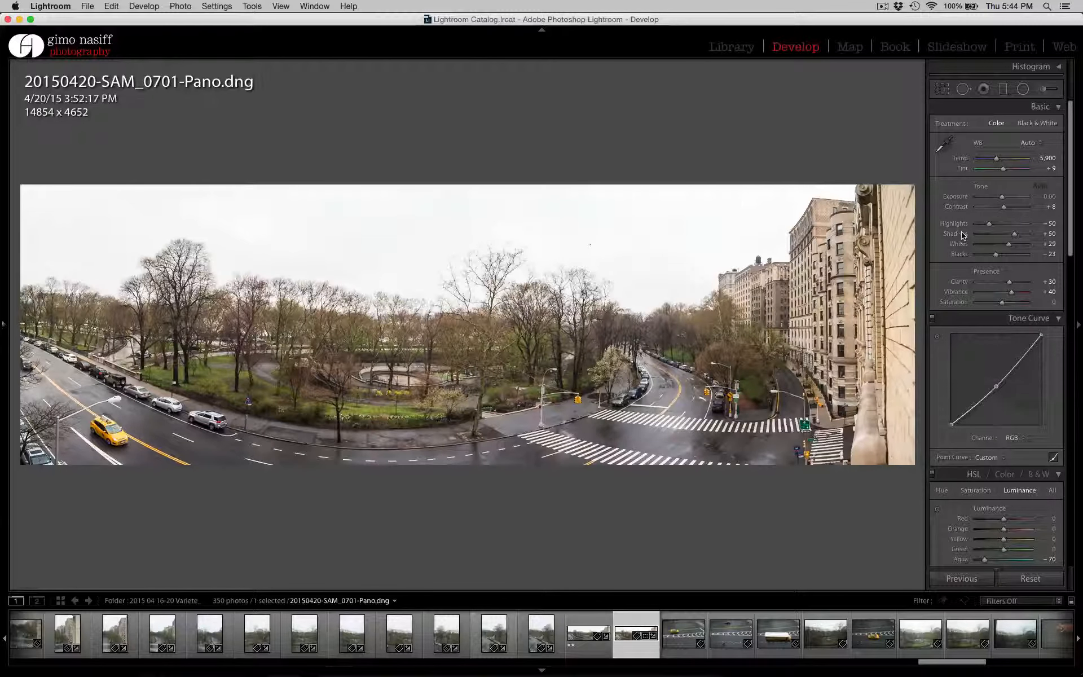
drag(1000, 198, 1020, 235)
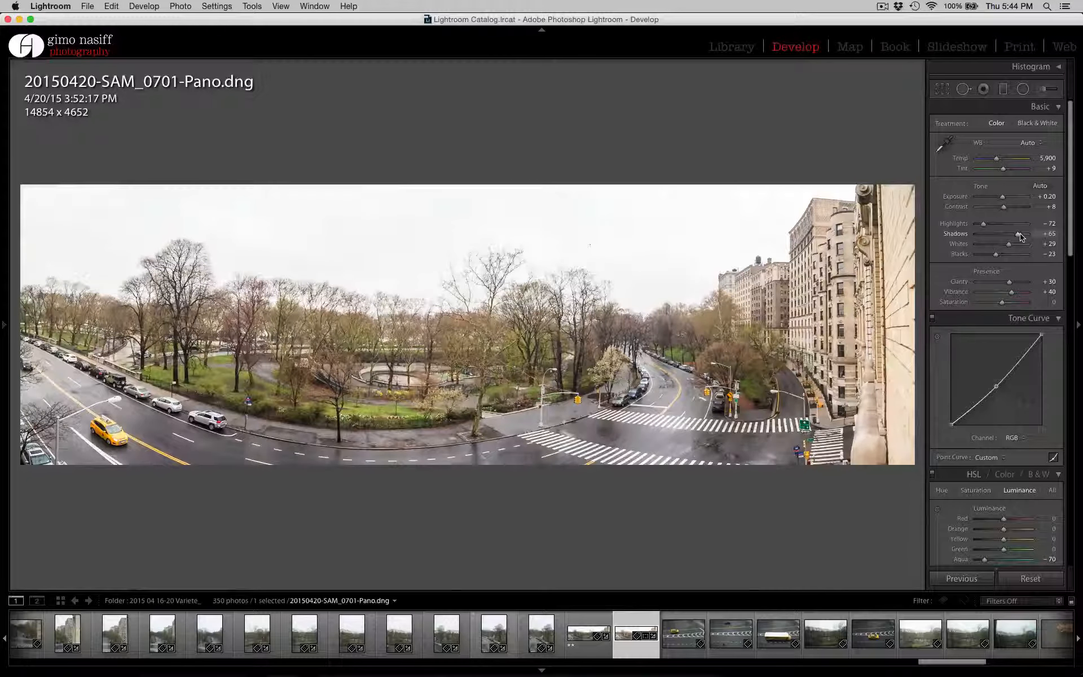
drag(1009, 282, 1016, 284)
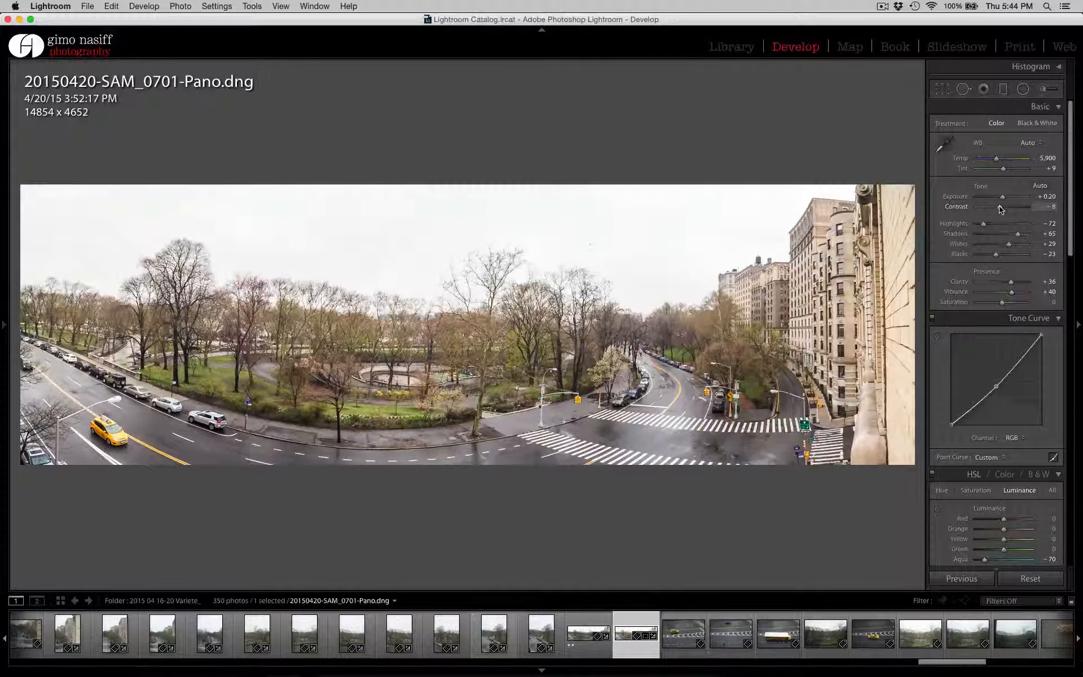
drag(1000, 208, 997, 208)
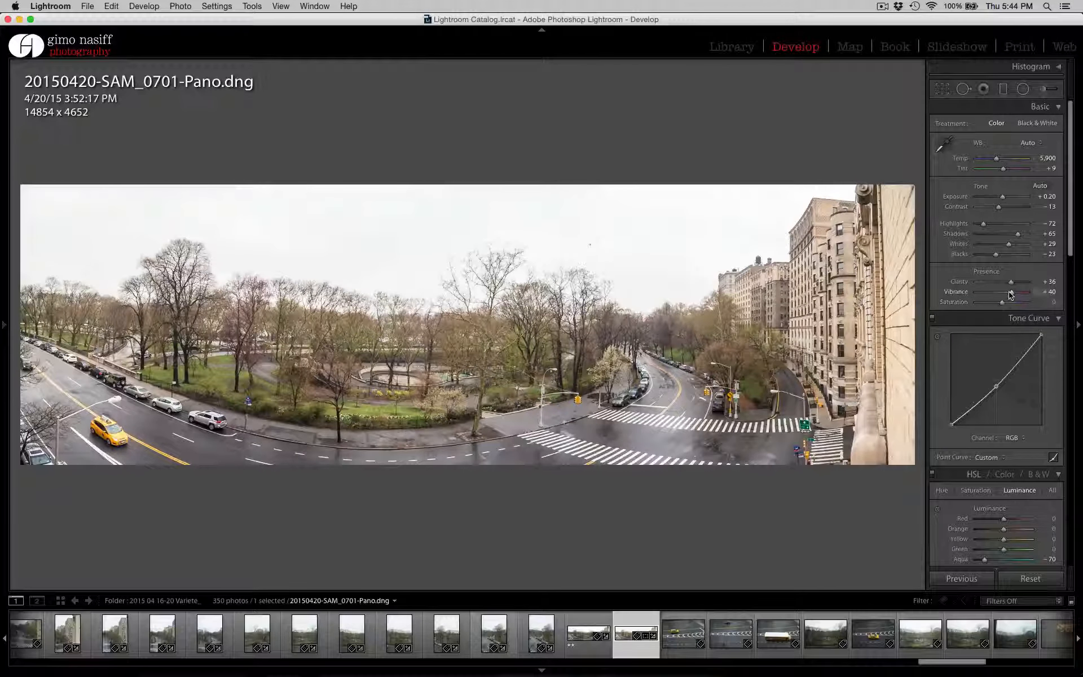
Try a graduated filter over the sky and delete it.
scroll(1009, 296, down, 5)
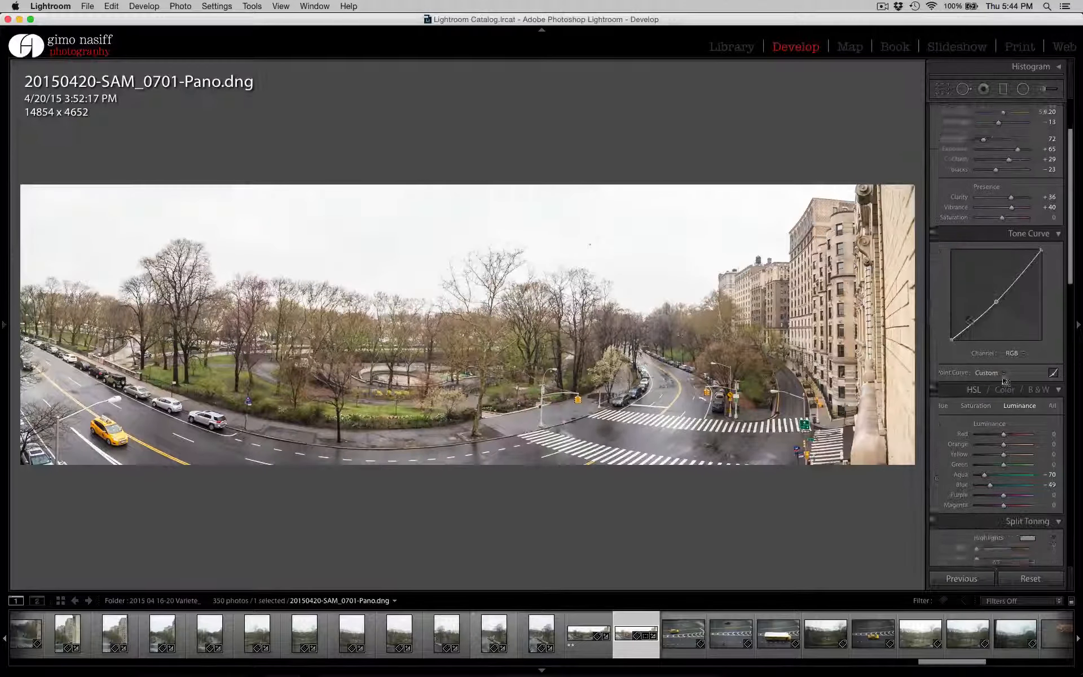
scroll(1003, 382, down, 4)
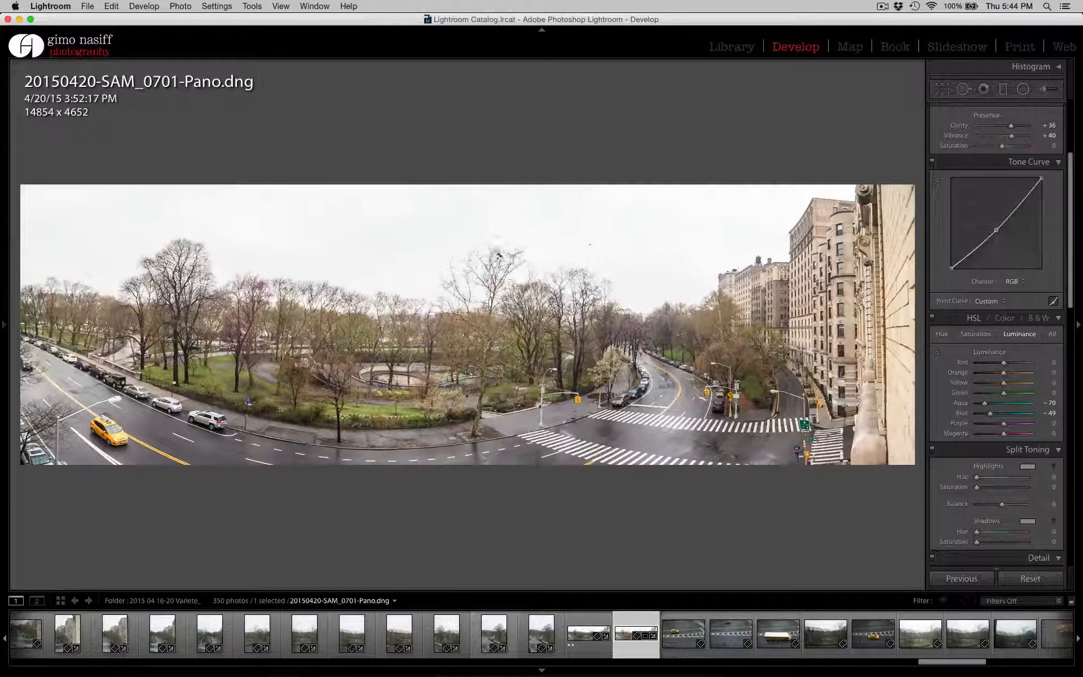
key(m)
mouse_move(397, 231)
mouse_down()
mouse_move(390, 333)
mouse_move(411, 320)
mouse_move(406, 245)
mouse_up()
key(Delete)
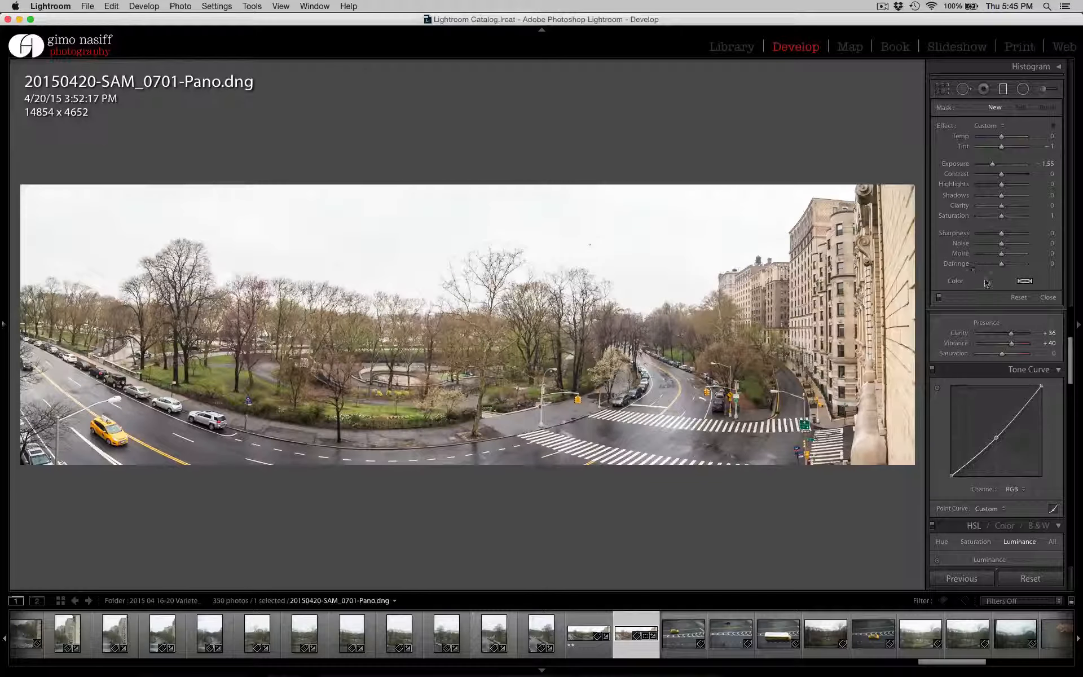
key(m)
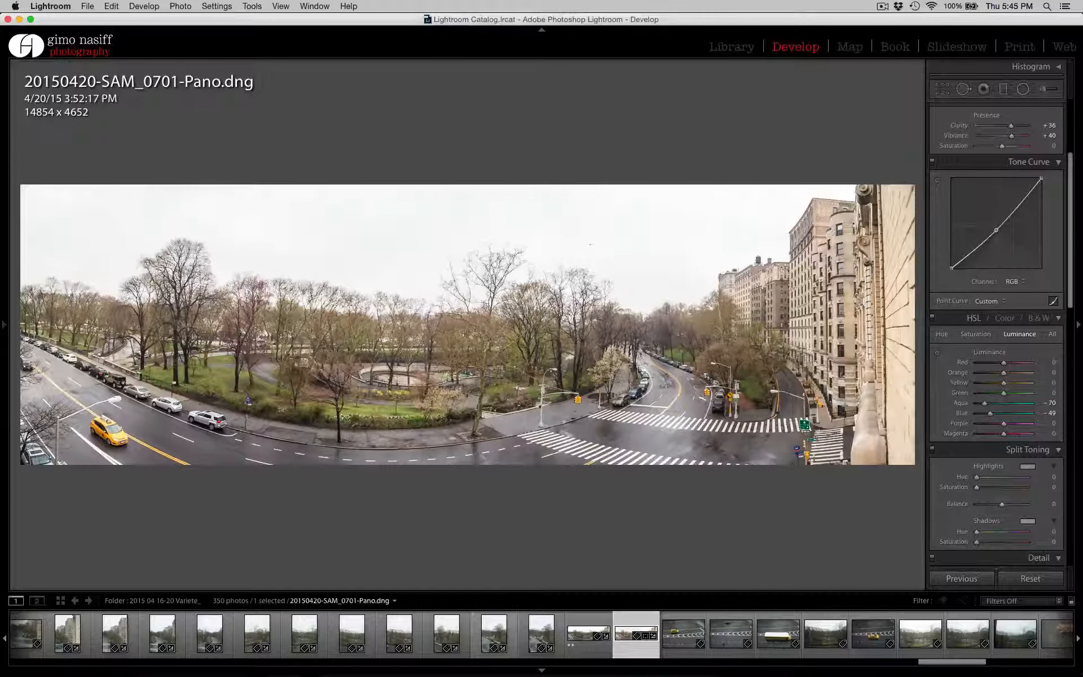
Examine the panorama at close zoom from the yellow taxi across the park to the intersection and apartment buildings.
click(63, 353)
click(117, 336)
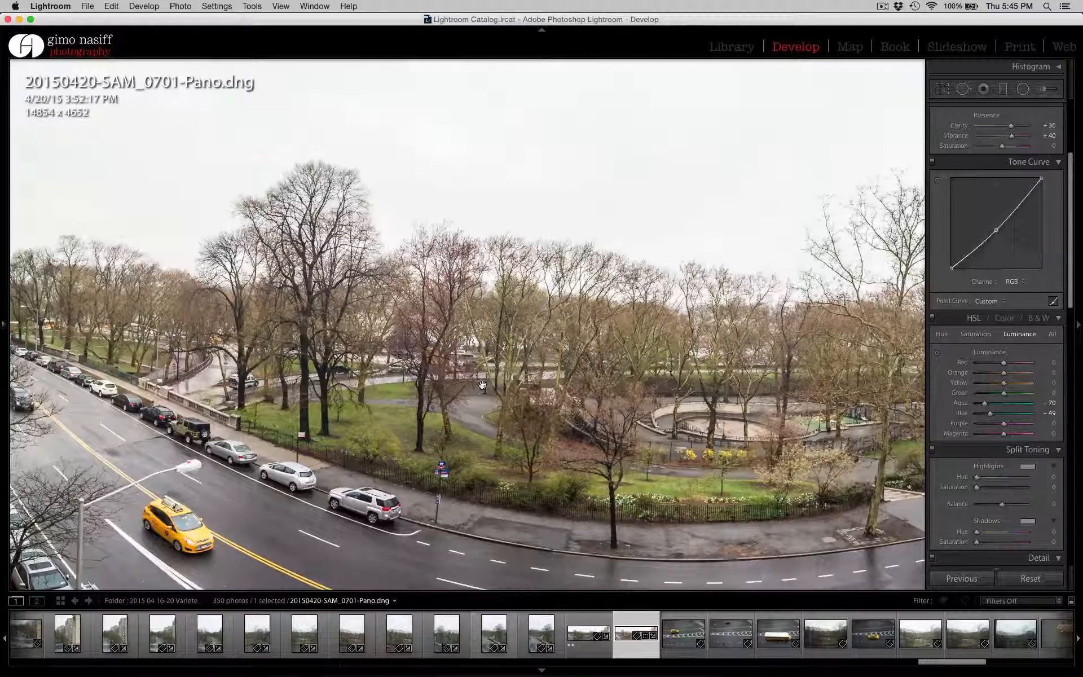
drag(482, 384, 230, 379)
drag(718, 427, 557, 411)
scroll(507, 400, right, 5)
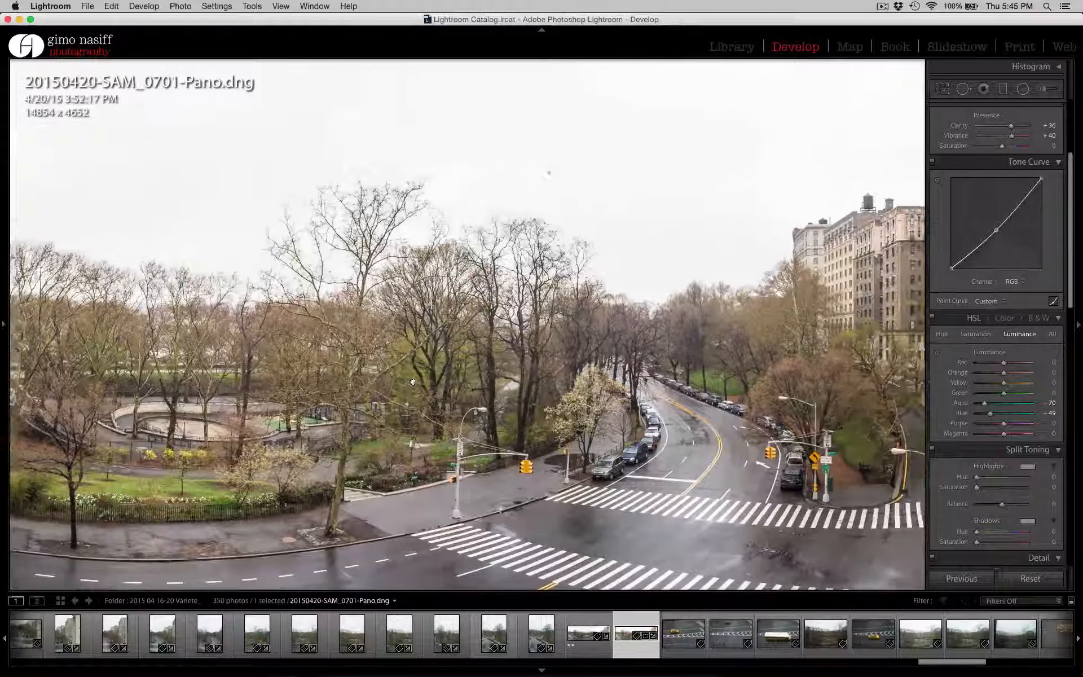
scroll(520, 292, right, 10)
drag(508, 293, 659, 244)
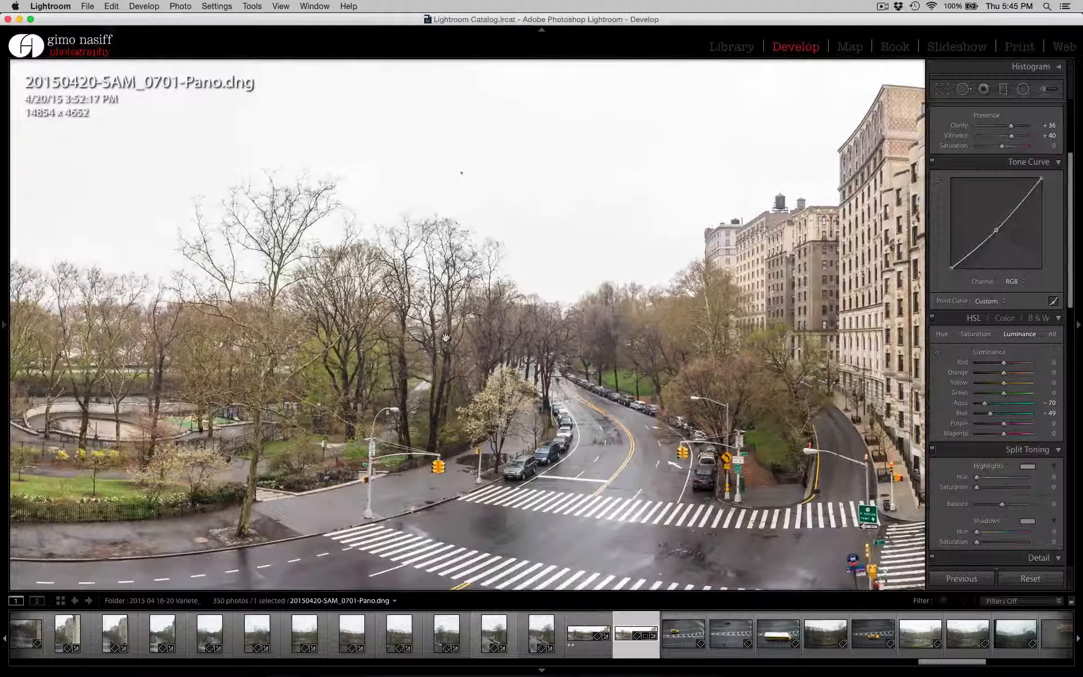
Examine the panorama at close zoom from the intersection back across the park to the yellow taxi, and return to the full image.
drag(450, 333, 518, 330)
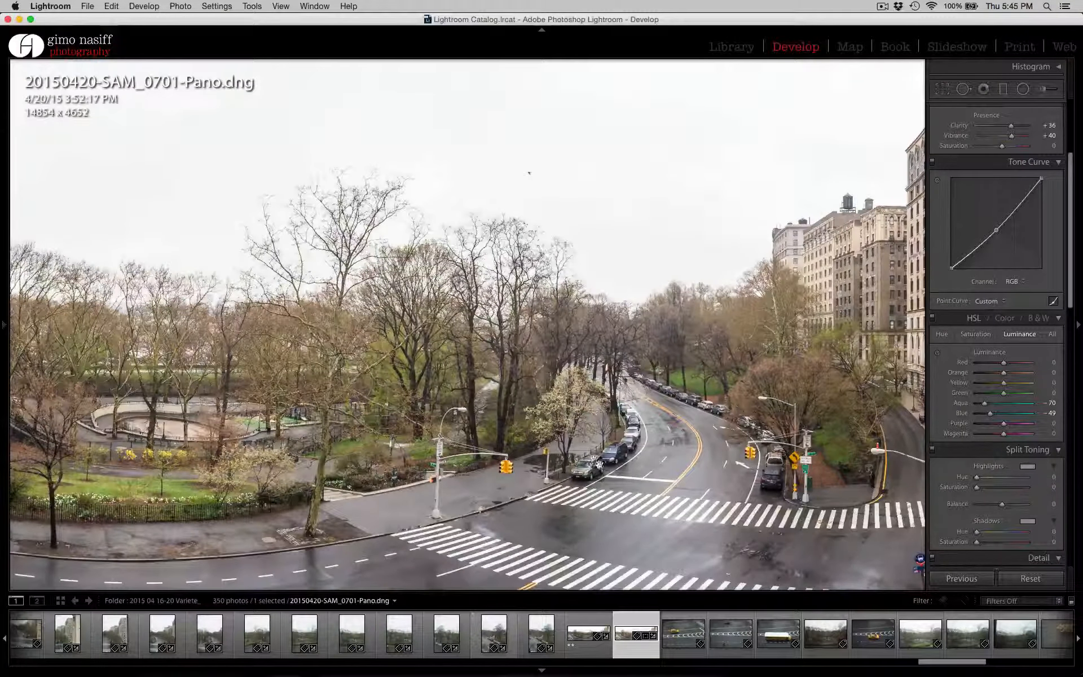
drag(440, 451, 621, 459)
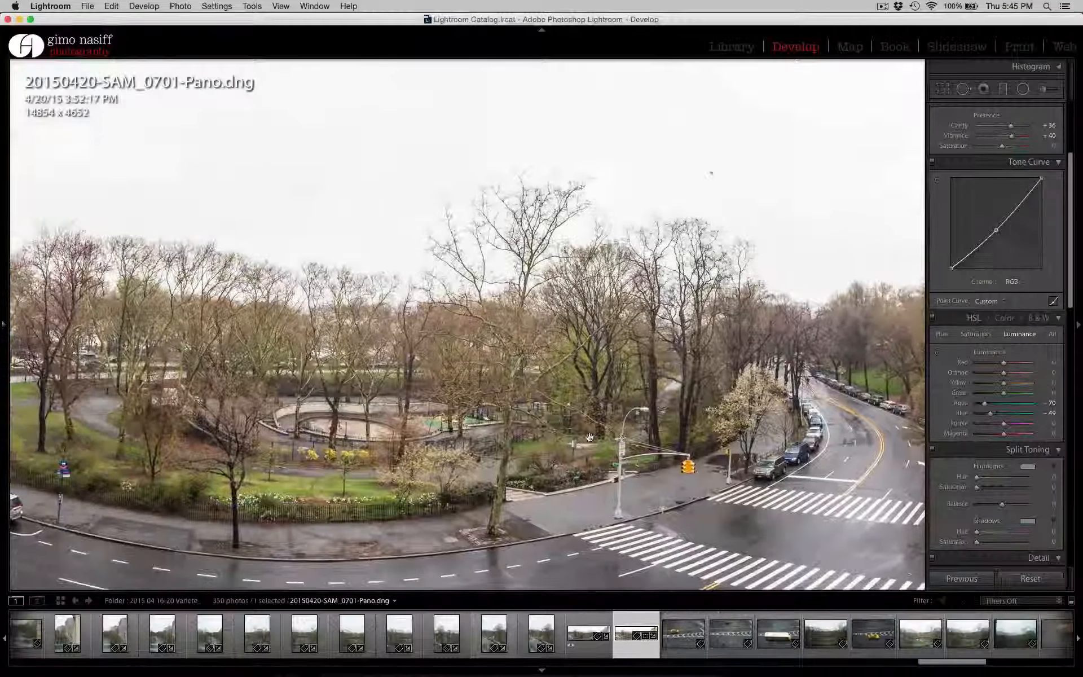
drag(496, 575, 653, 576)
drag(211, 522, 439, 523)
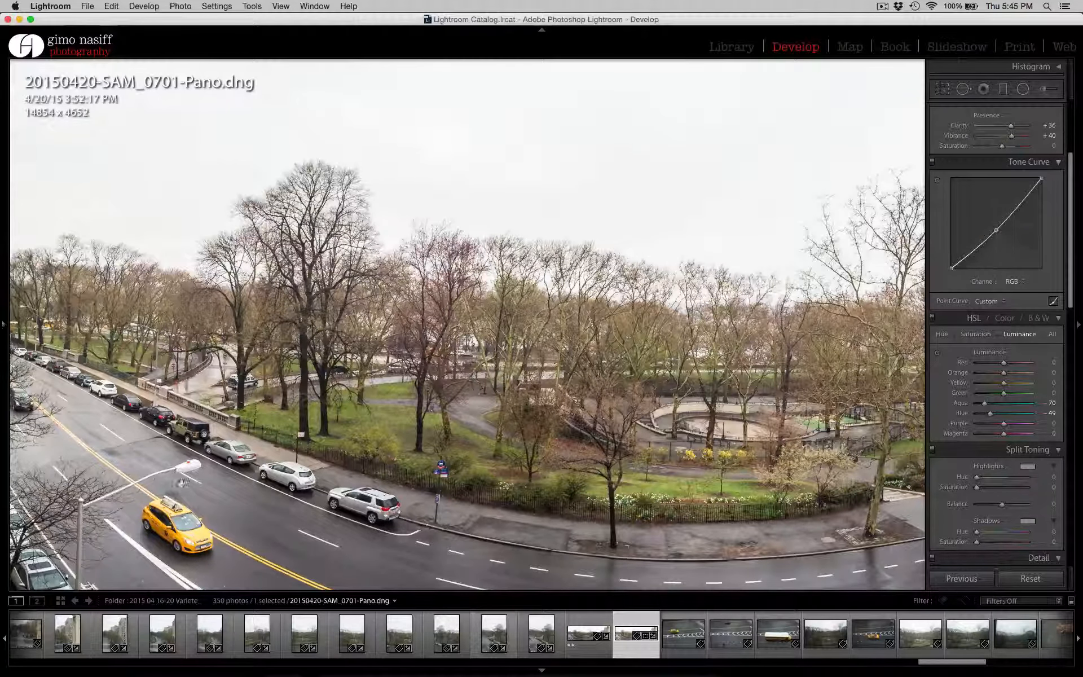
drag(280, 496, 140, 498)
click(345, 433)
click(346, 433)
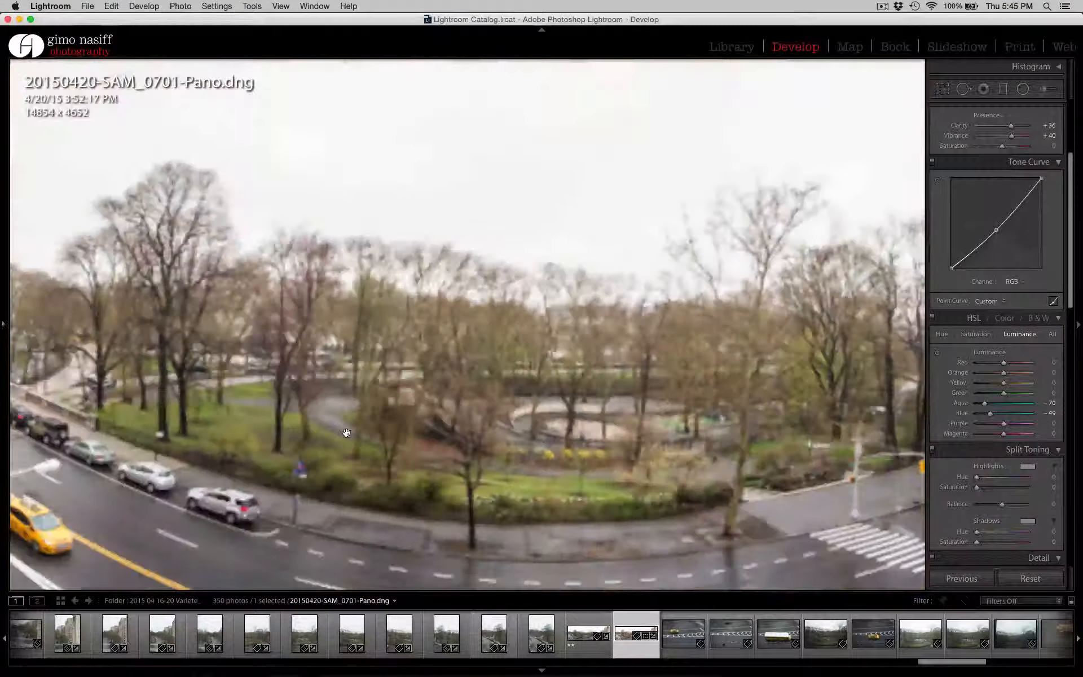
click(346, 433)
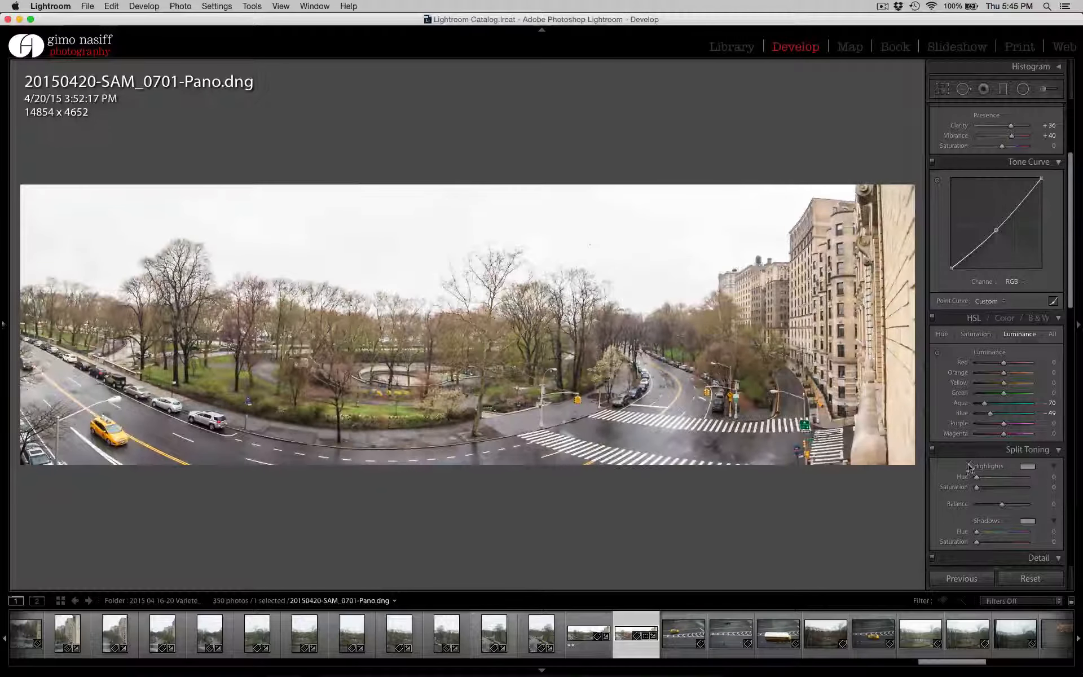
Cool the panorama's white balance to a temperature of 5,242, and compare the before and after versions.
scroll(1007, 476, down, 10)
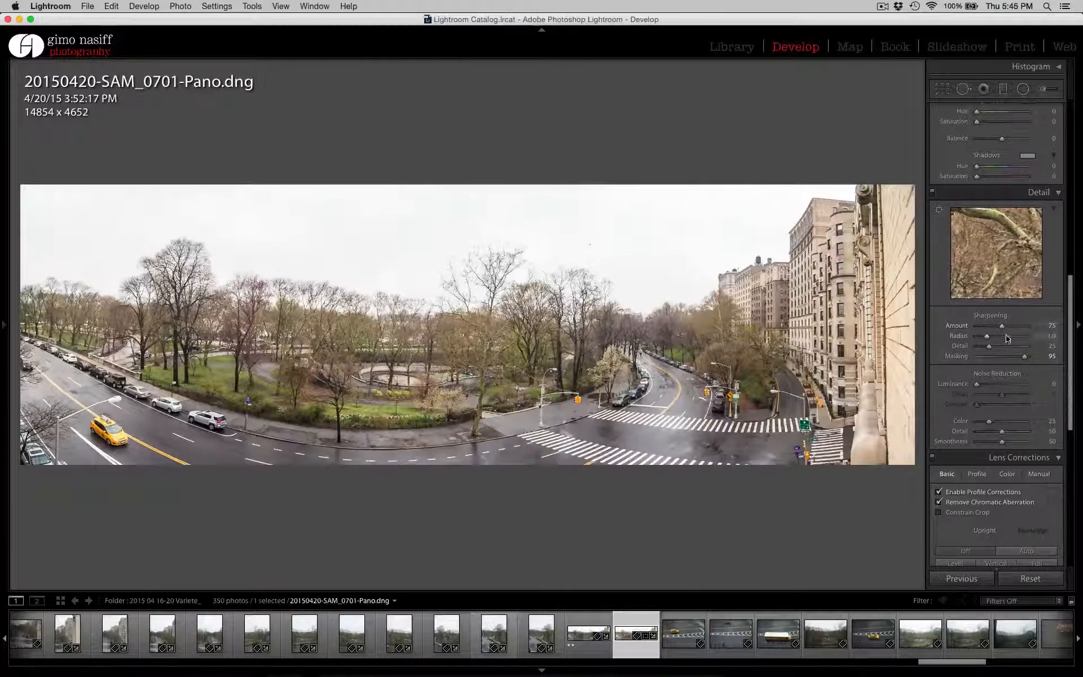
scroll(1002, 360, up, 10)
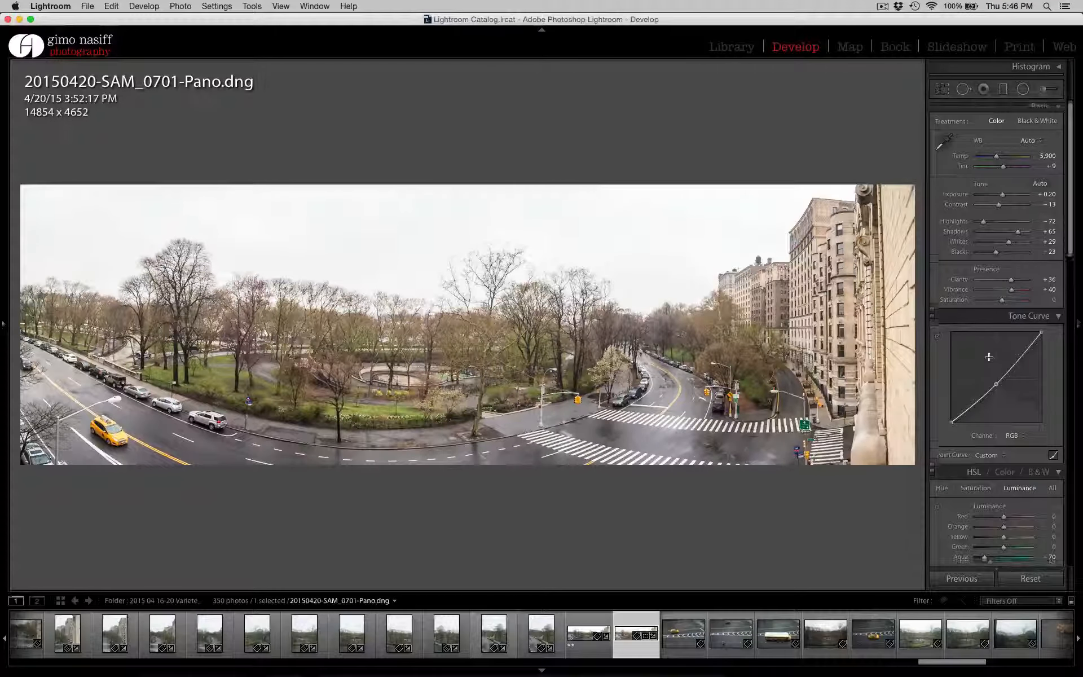
drag(996, 159, 992, 161)
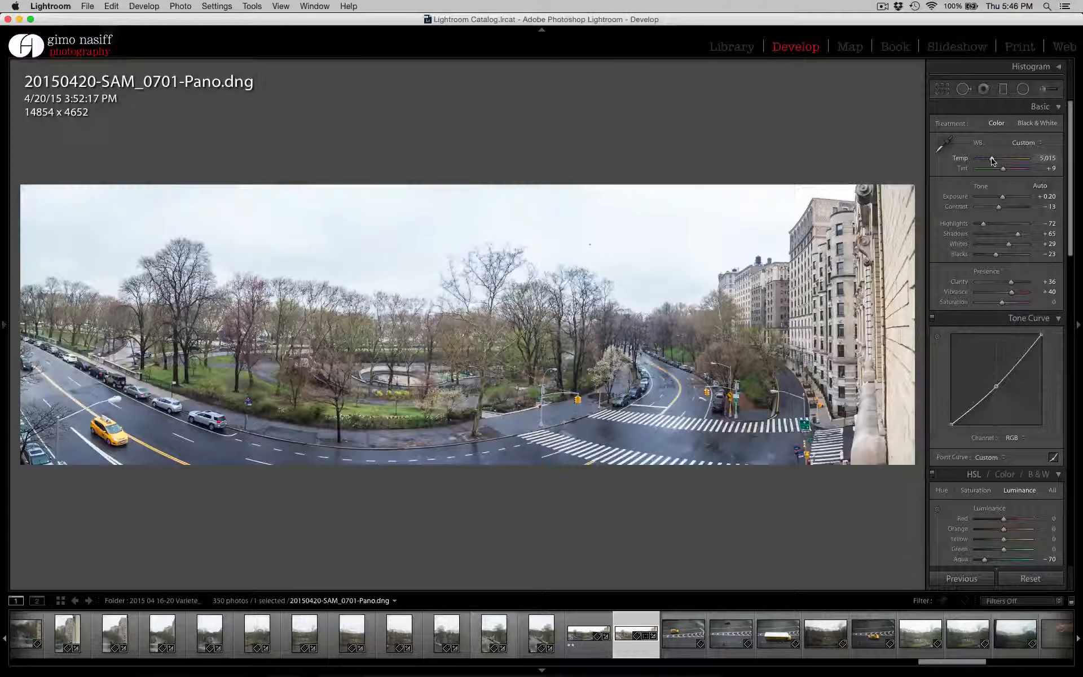
drag(992, 161, 994, 160)
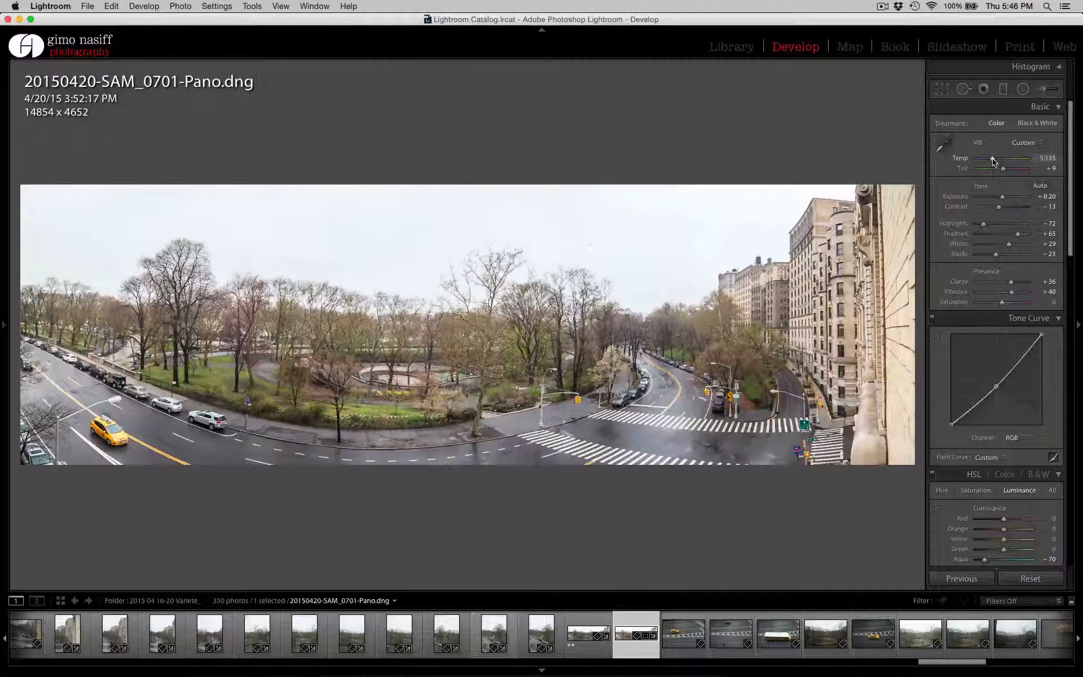
drag(993, 159, 992, 159)
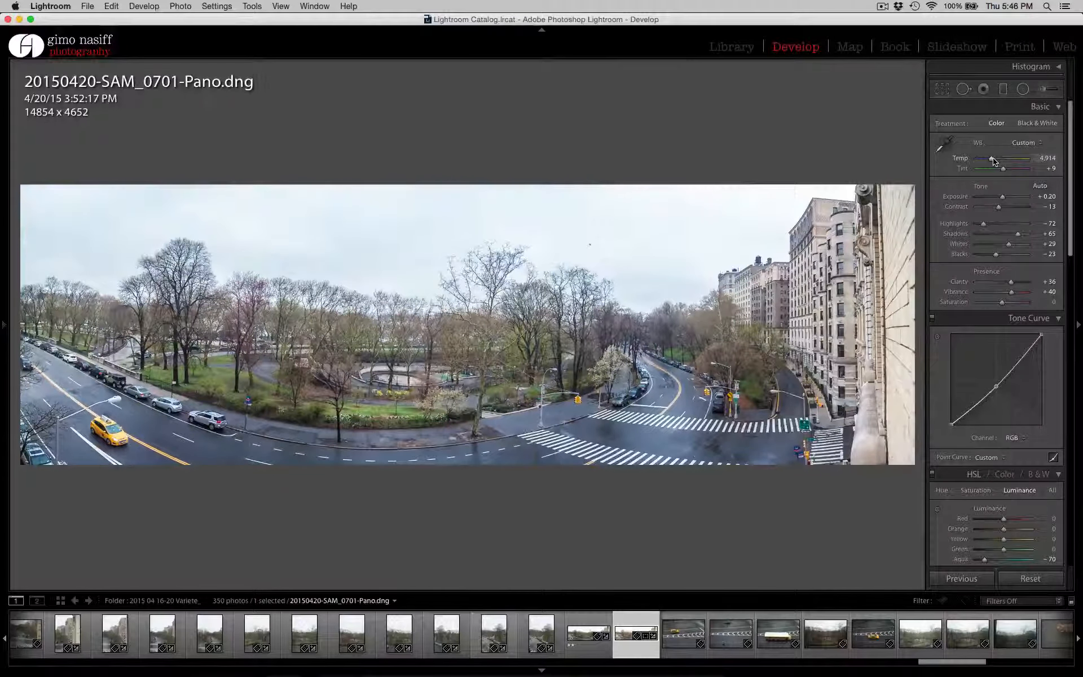
drag(993, 162, 993, 161)
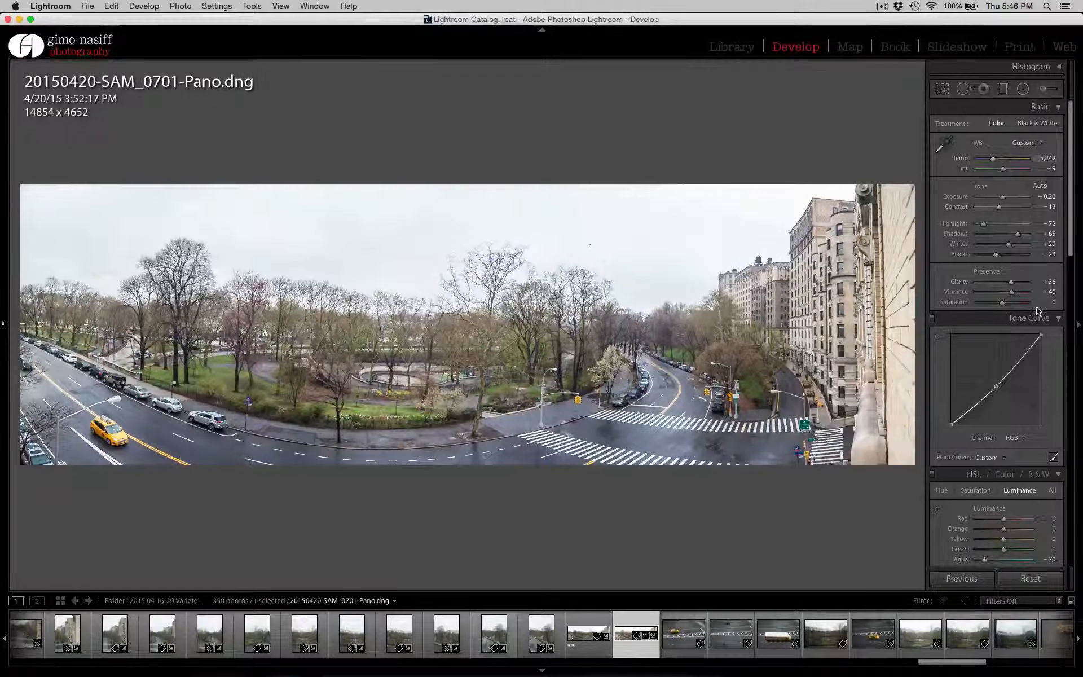
key(backslash)
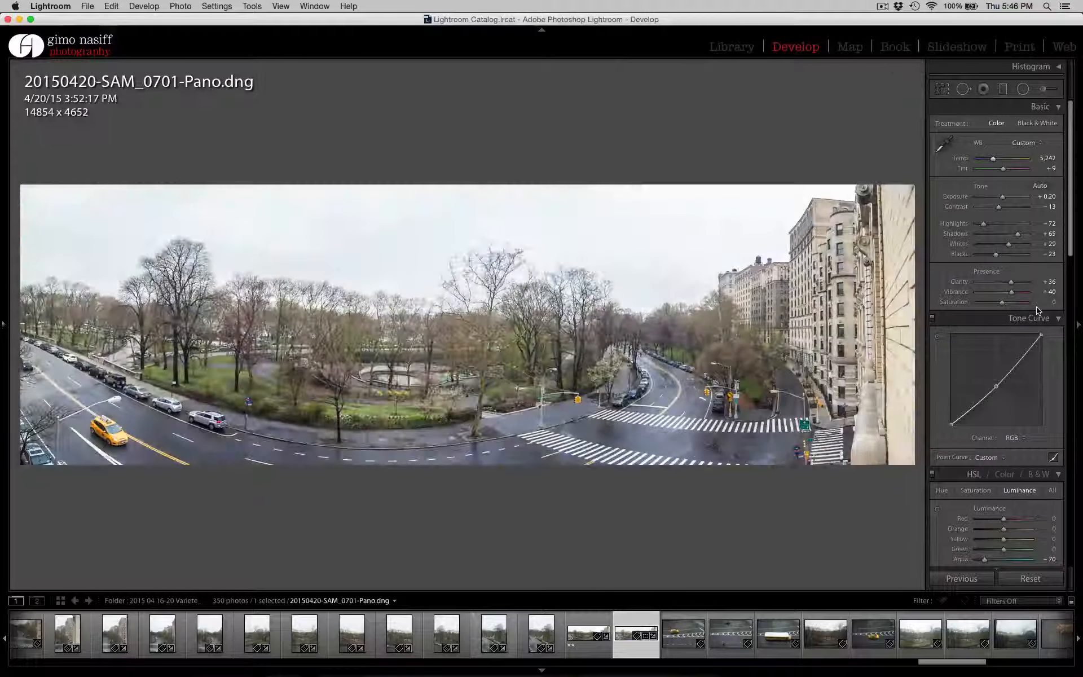
key(backslash)
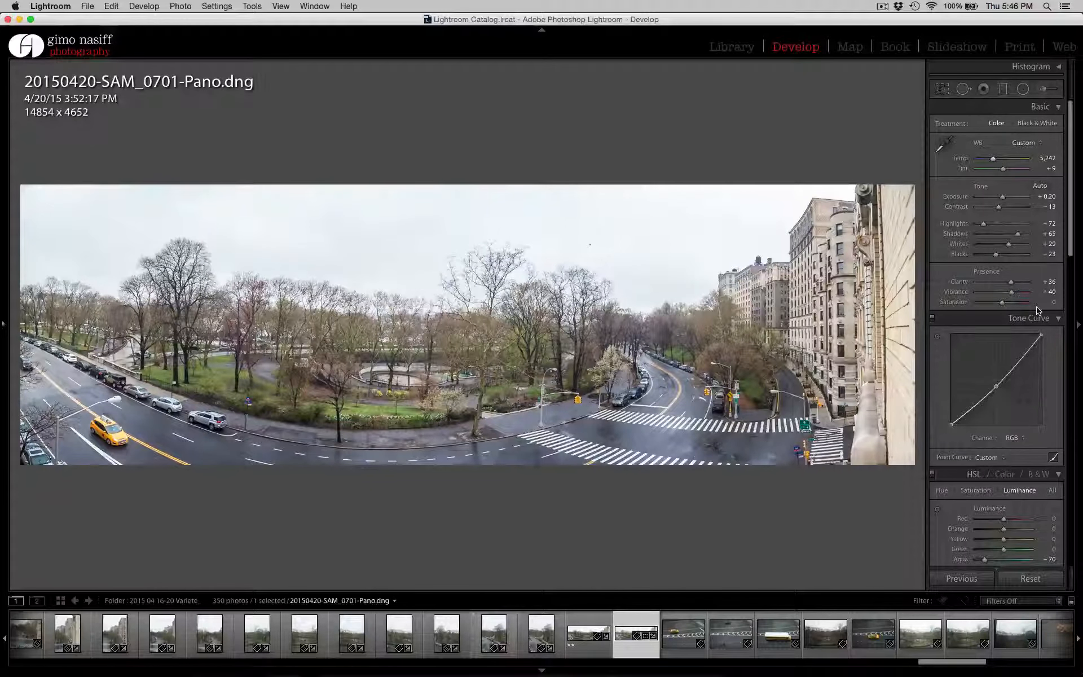
click(541, 633)
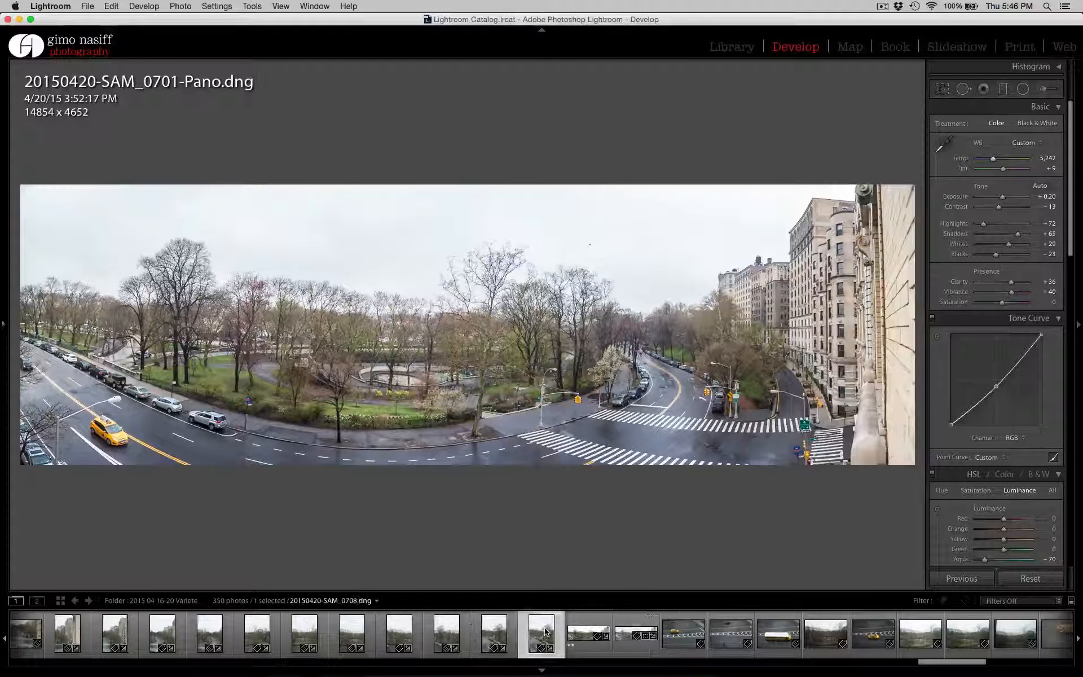
shift+click(114, 633)
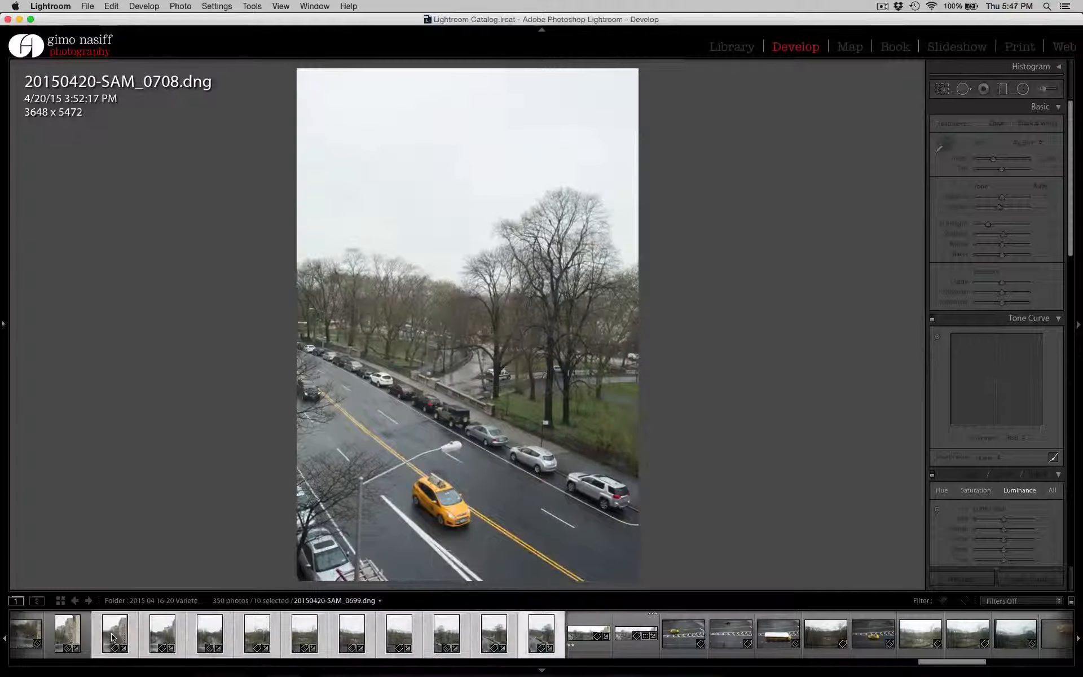
shift+click(67, 632)
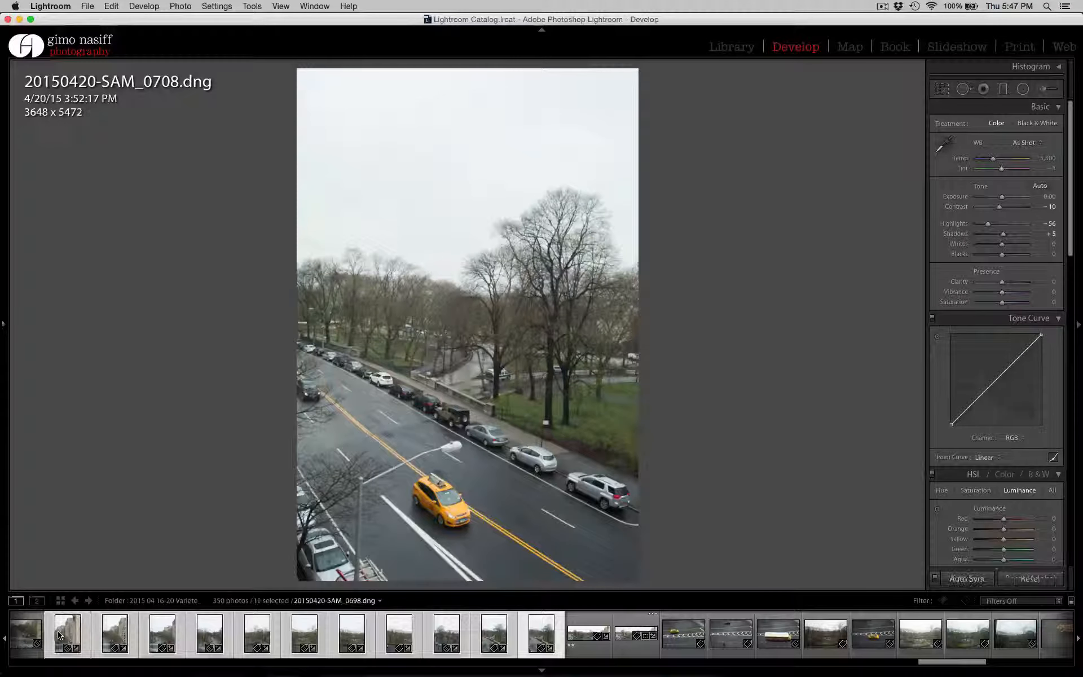
click(626, 636)
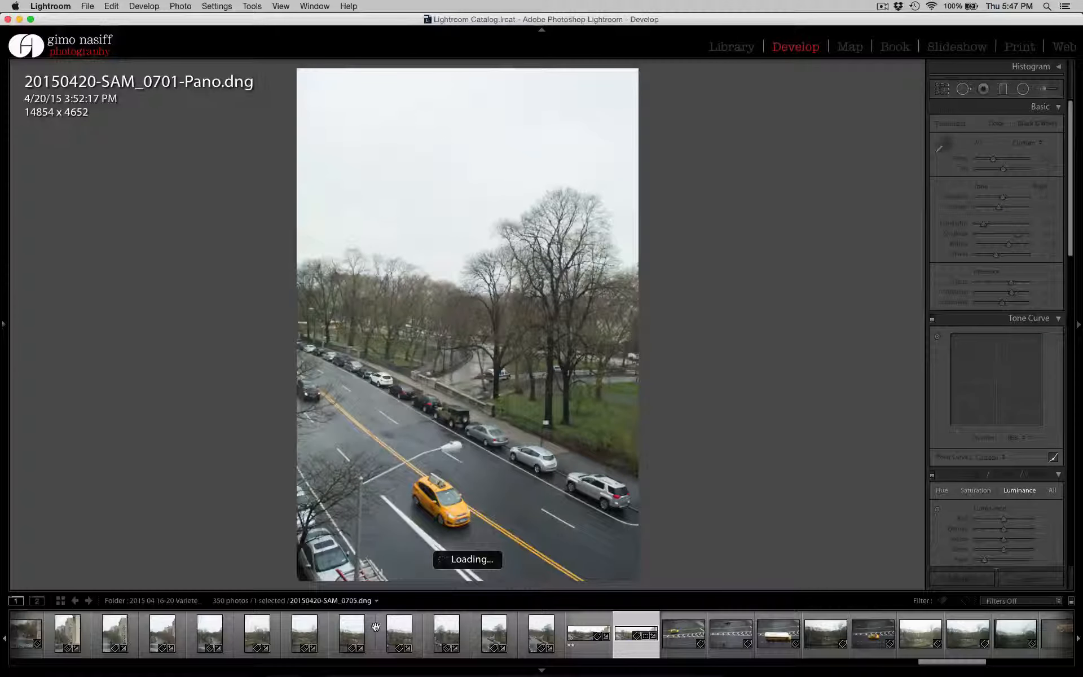
Show the eleven source frames together with the panorama in Survey view, leaving out the Edit.tif version and hiding the side panels.
shift+click(67, 636)
super+click(590, 647)
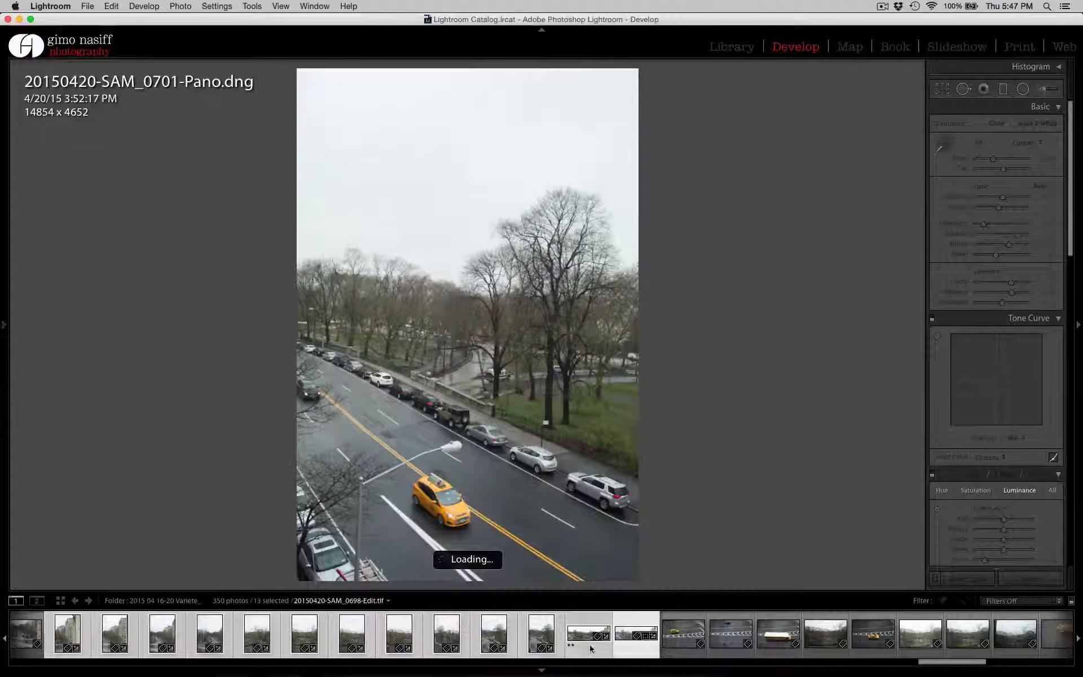
key(n)
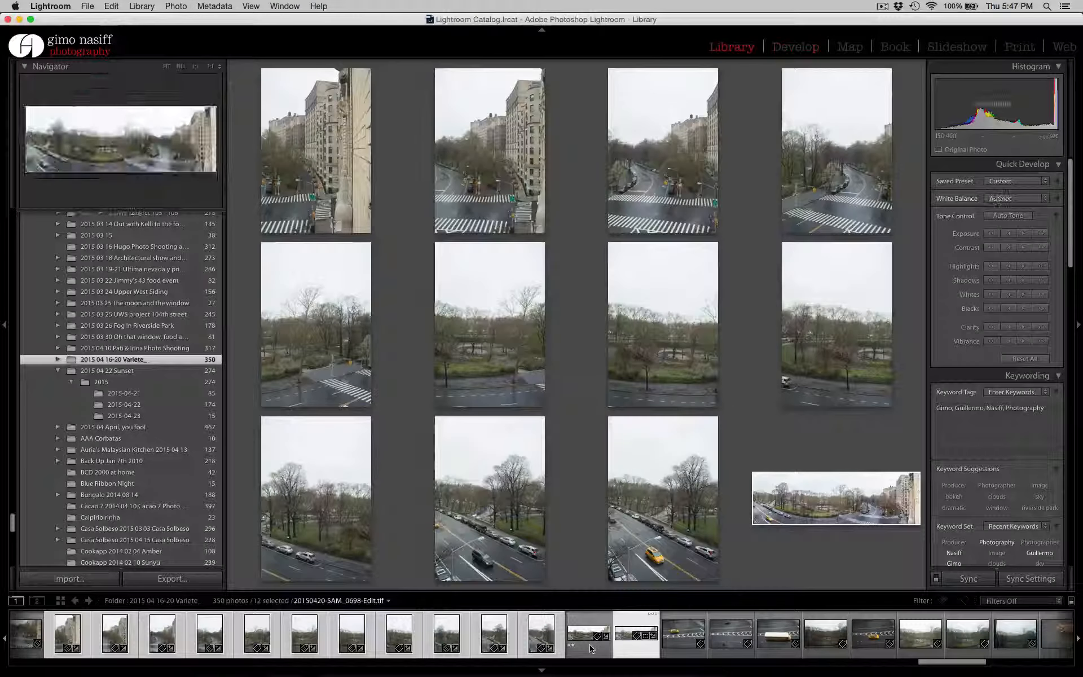
key(Tab)
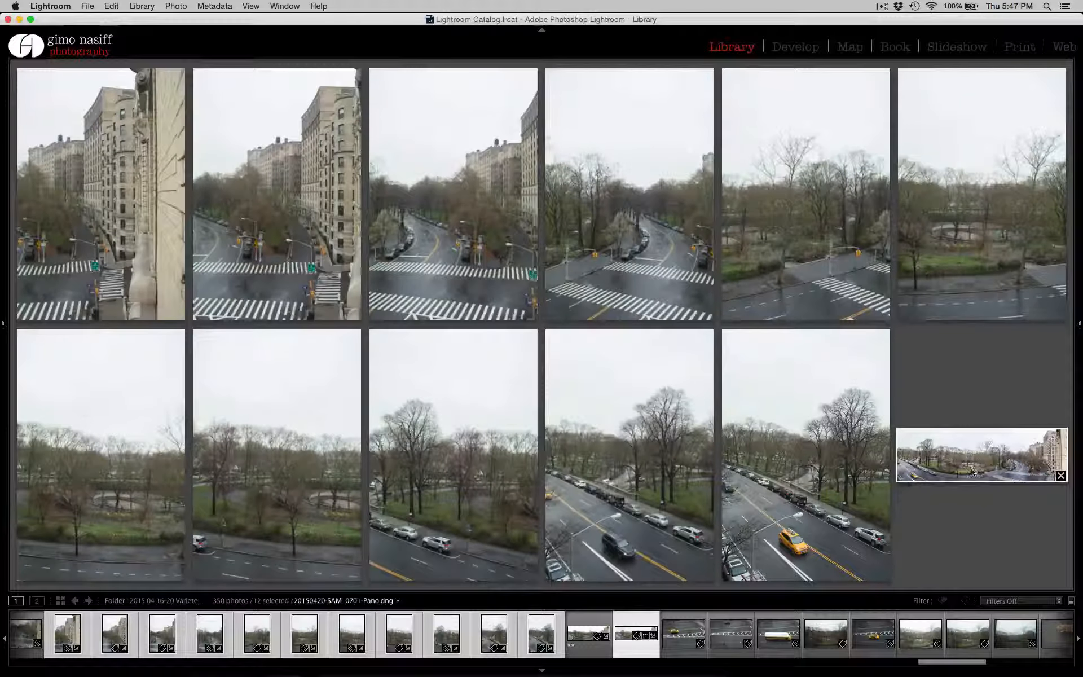
Show only the finished panorama, preview it in full screen, and return to the normal view.
click(620, 654)
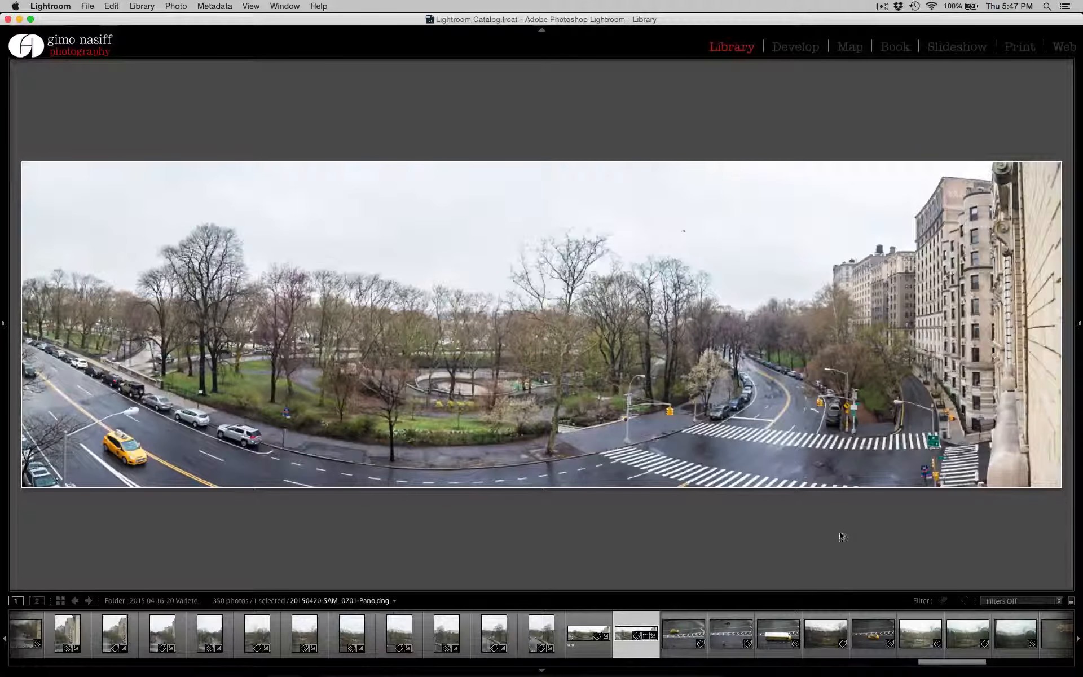
right_click(691, 345)
click(568, 334)
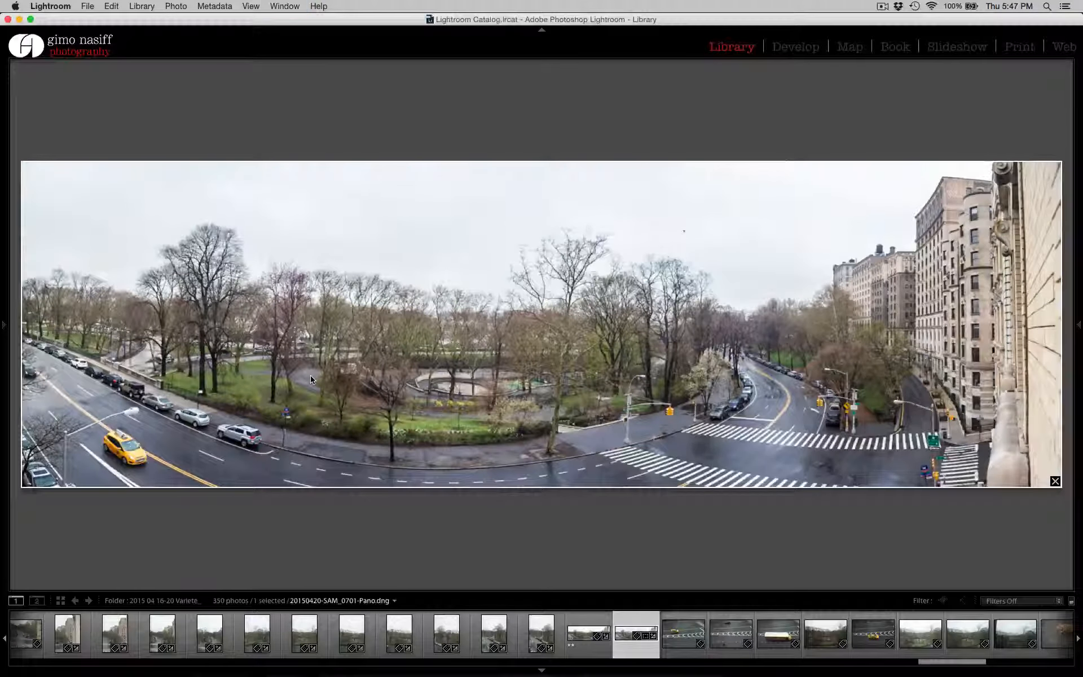
key(f)
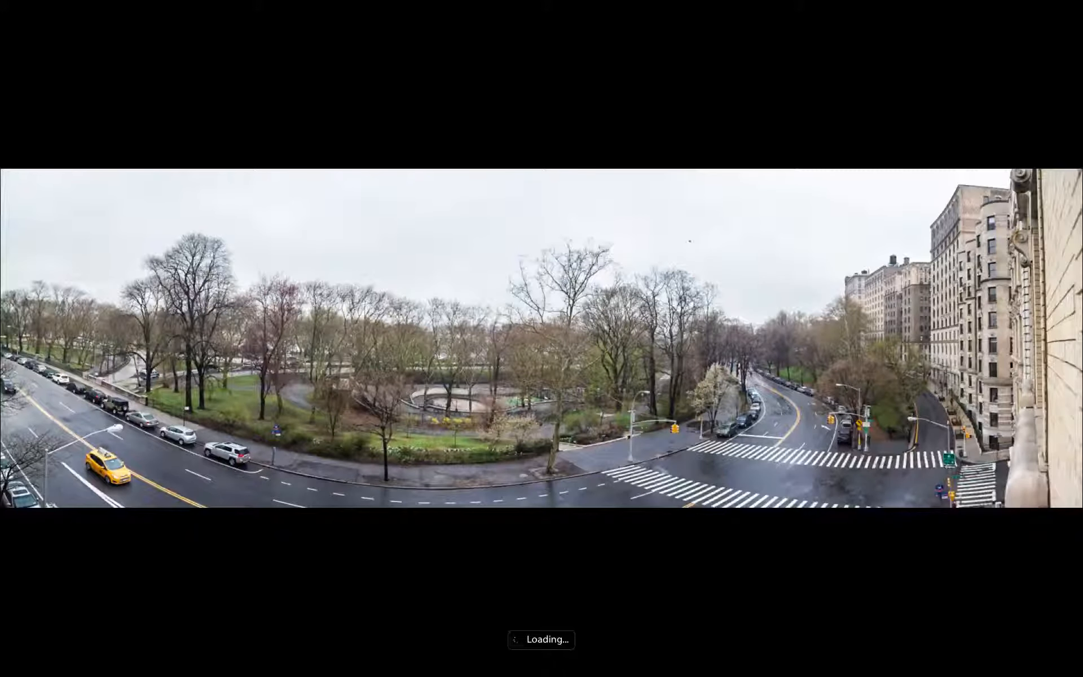
key(f)
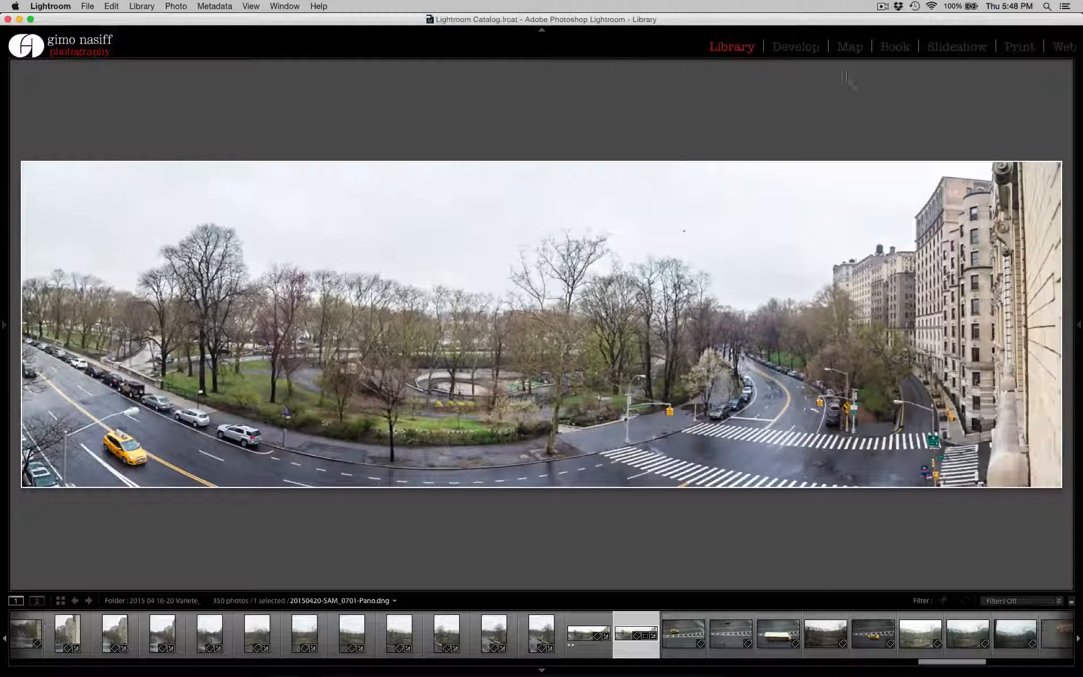
click(882, 7)
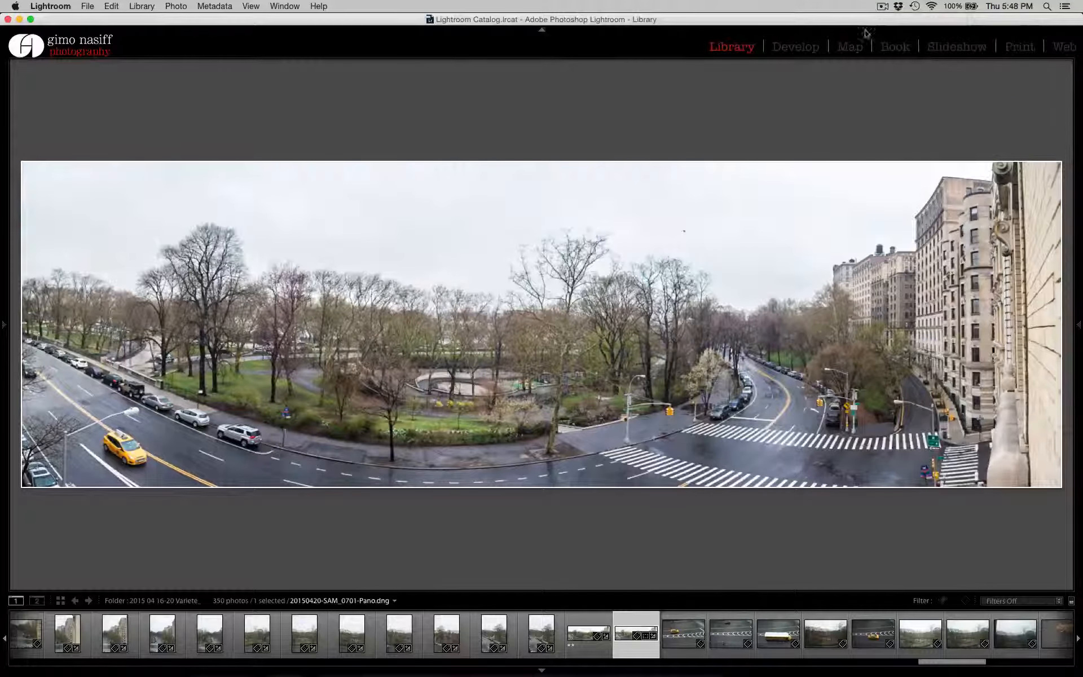
click(882, 7)
click(909, 30)
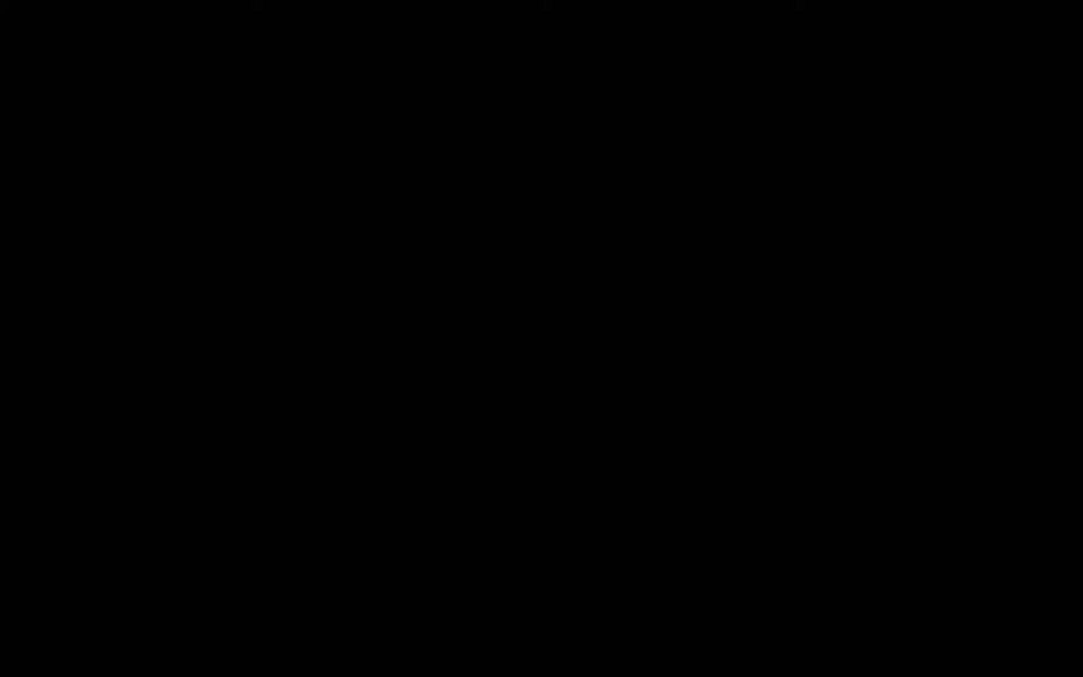